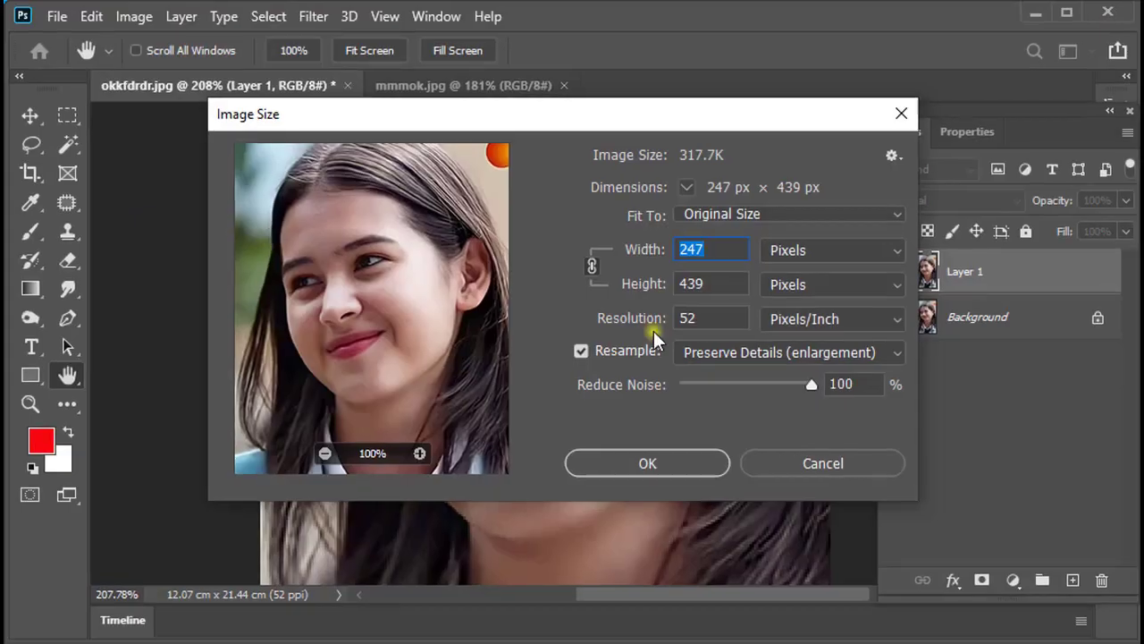
Resize the image to 2000 px wide at 300 ppi using Preserve Details (enlargement) with noise reduction 100.
double_click(706, 318)
text(300)
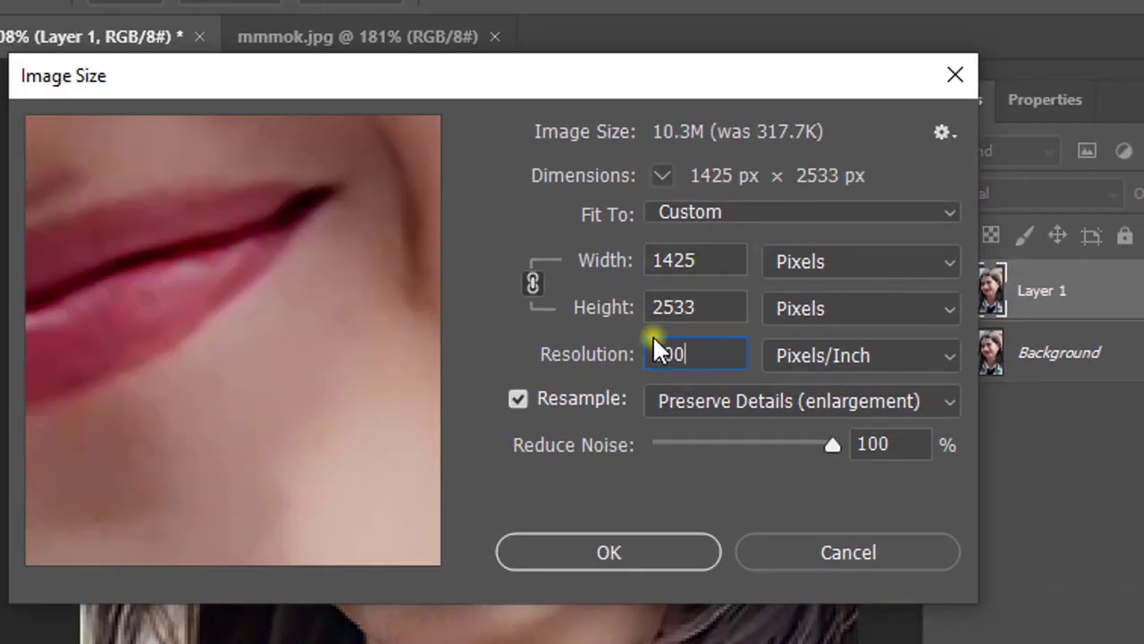
double_click(711, 250)
text(2000)
click(958, 382)
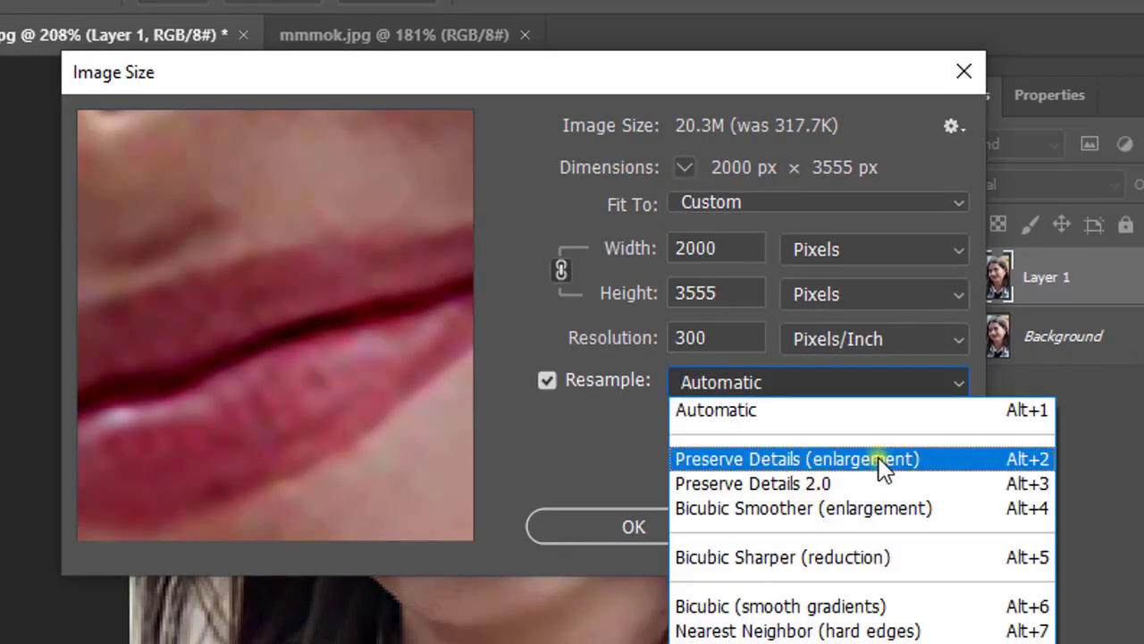
click(876, 462)
drag(672, 423, 846, 424)
click(681, 526)
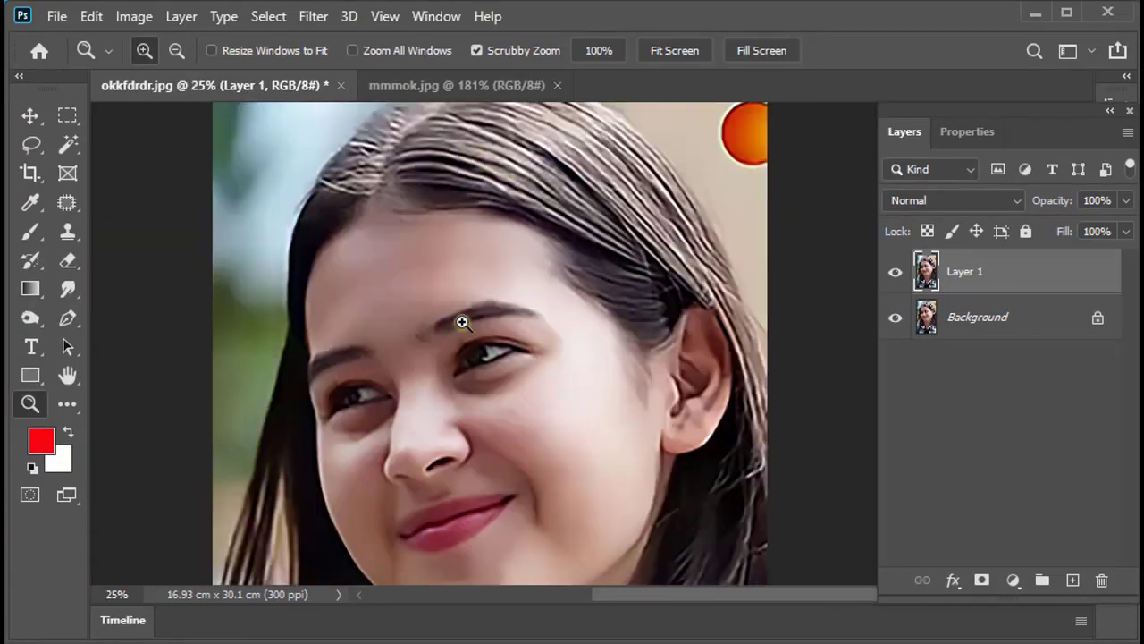
Sharpen with Unsharp Mask at amount 75, radius 12 and a lowered threshold.
click(313, 16)
mouse_move(175, 474)
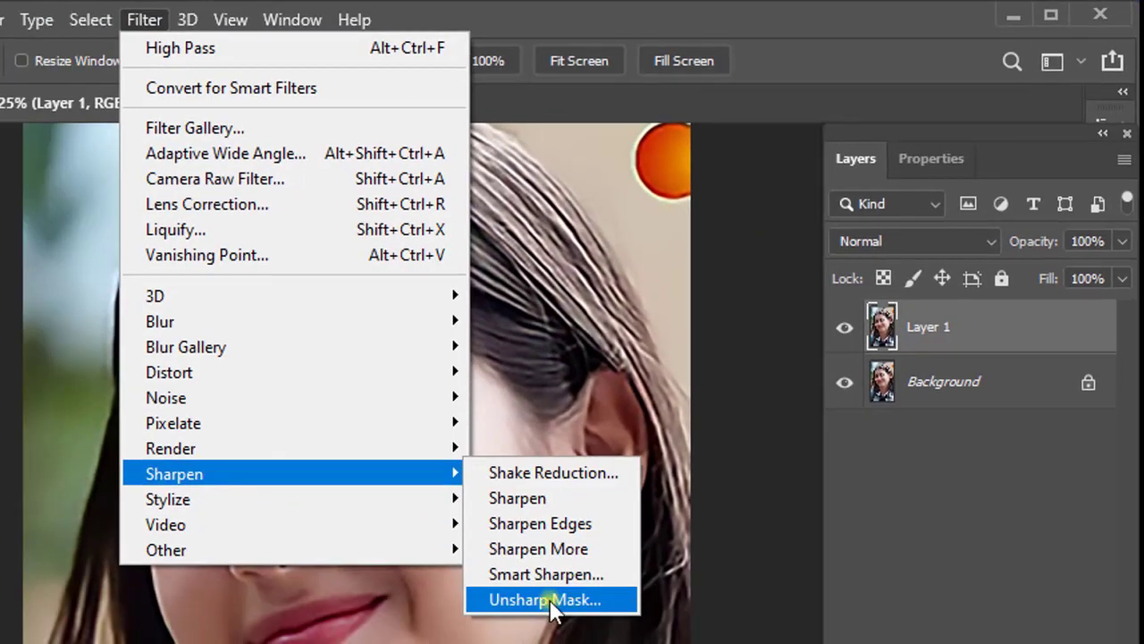
click(634, 478)
drag(691, 437, 754, 436)
drag(694, 493, 755, 494)
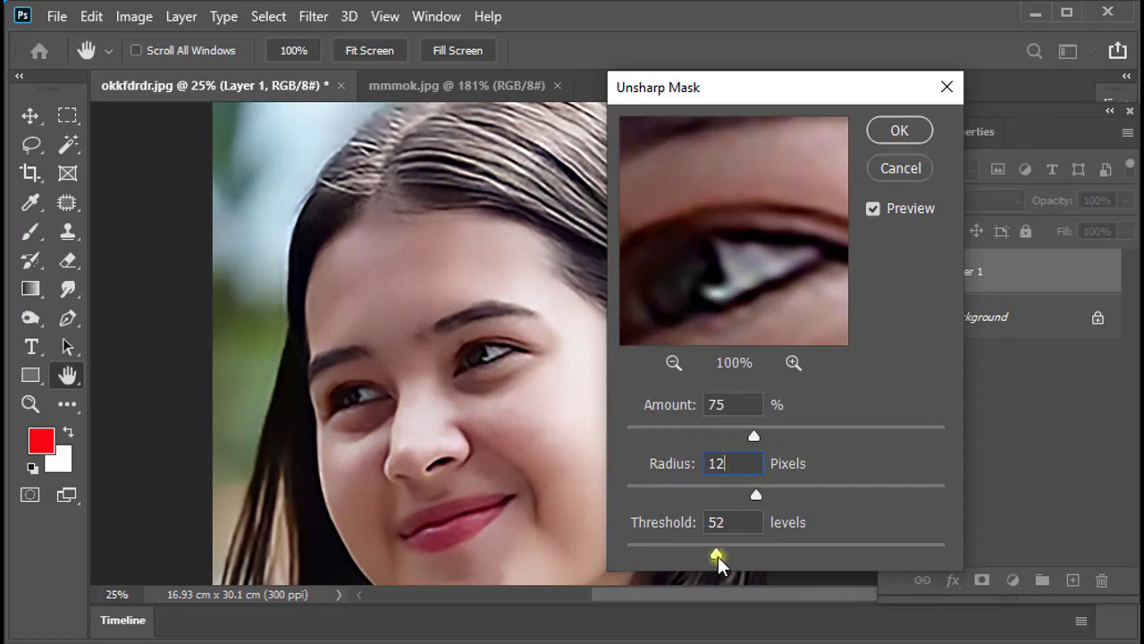
drag(716, 553, 644, 552)
key(Return)
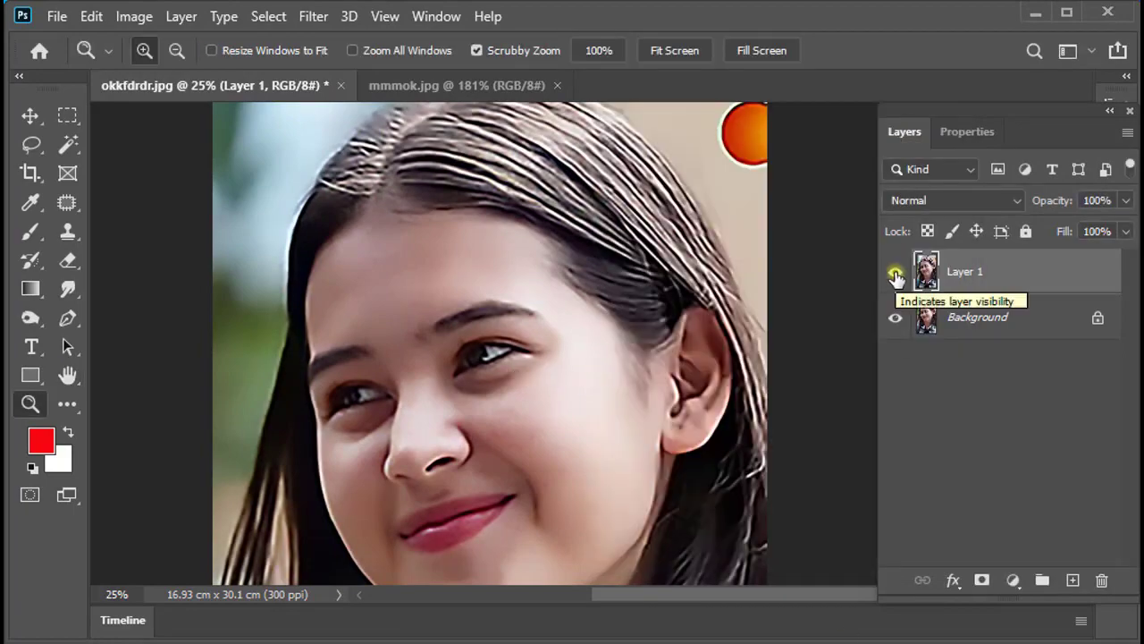
Apply a High Pass filter with a radius of 4.0.
click(312, 16)
click(592, 522)
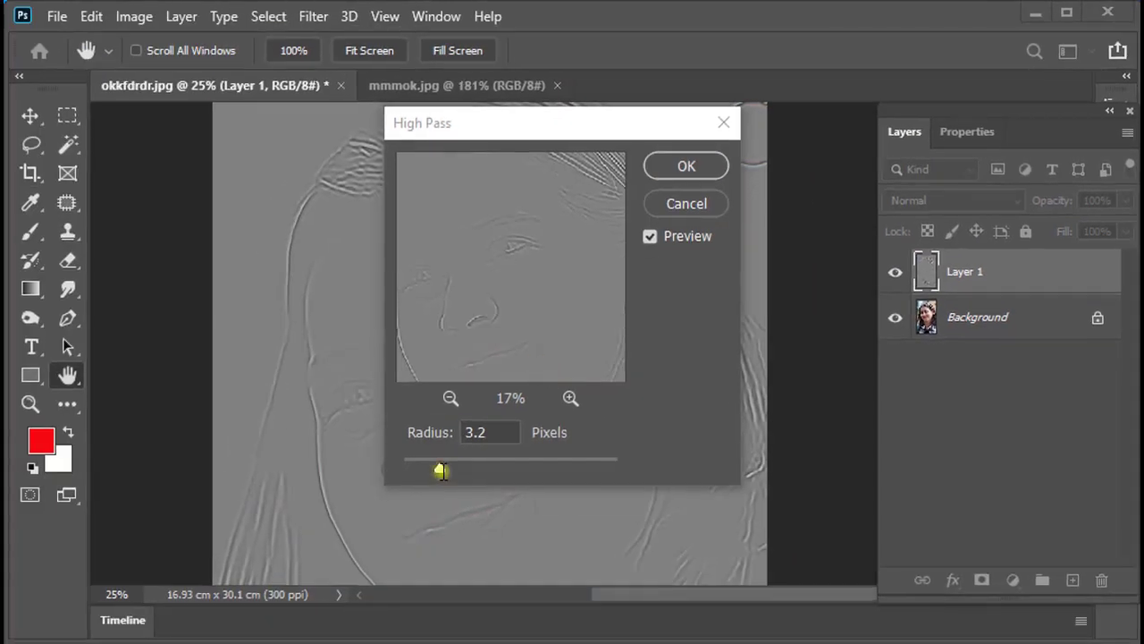
drag(439, 468, 450, 468)
key(Return)
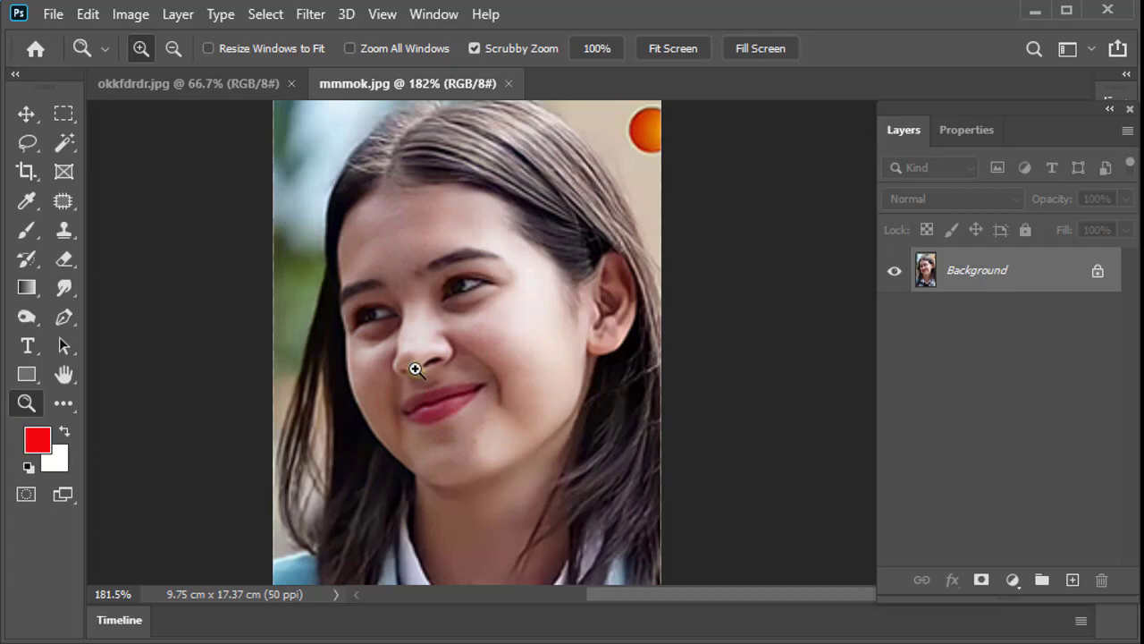
Zoom into the nose of the original mmmok.jpg until pixels show, then pan across the face.
drag(415, 368, 512, 372)
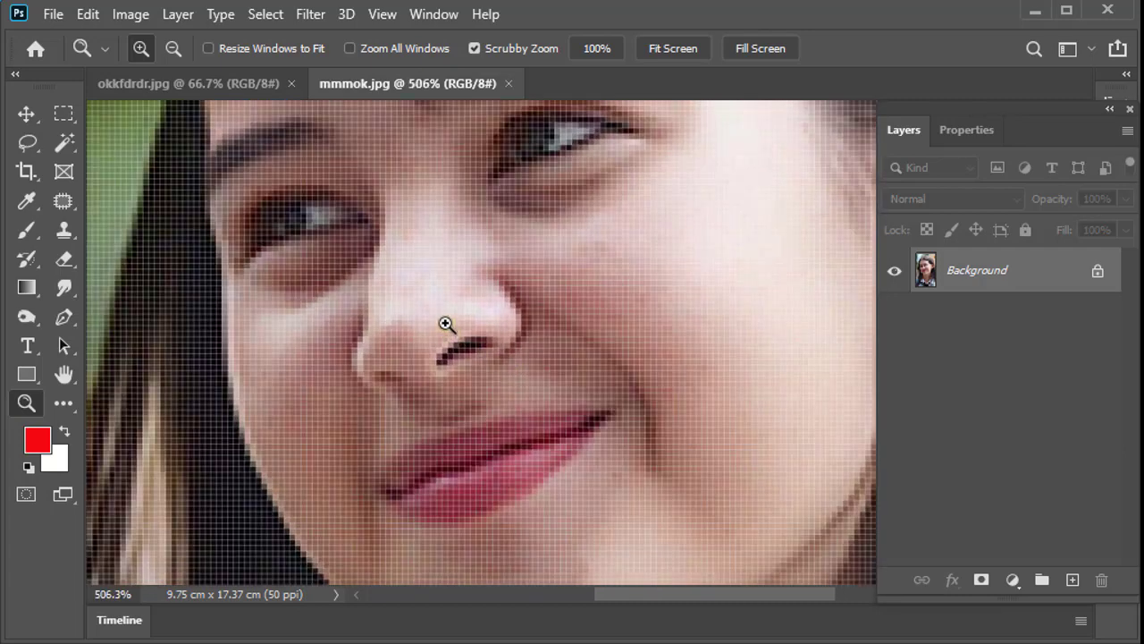
mouse_move(505, 318)
mouse_down()
mouse_move(480, 335)
mouse_move(429, 327)
mouse_up()
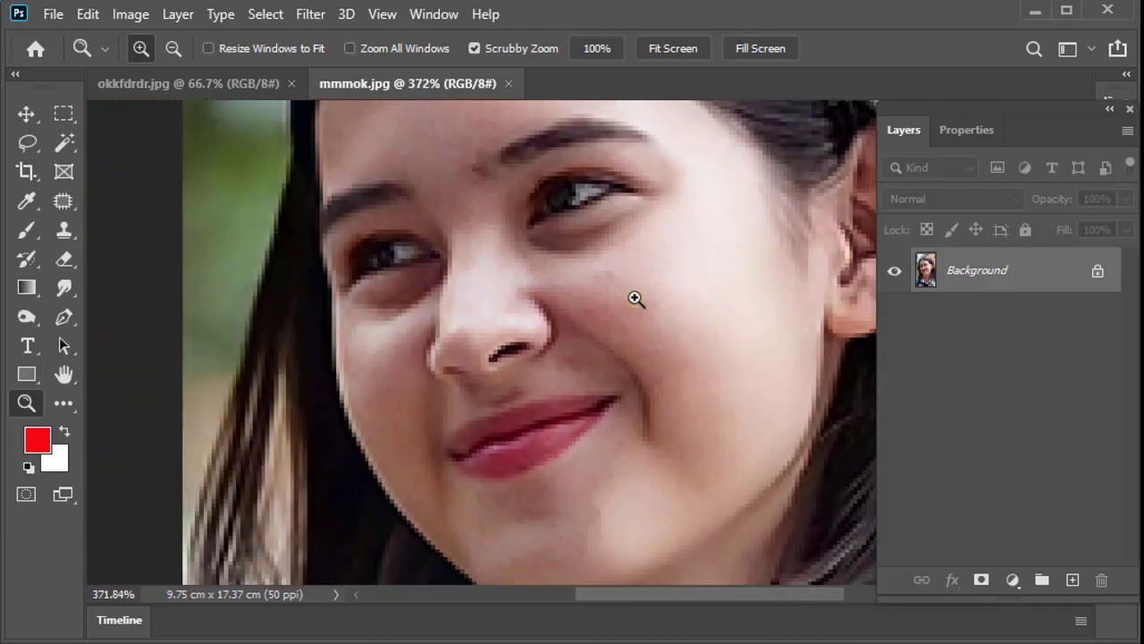
drag(649, 289, 565, 274)
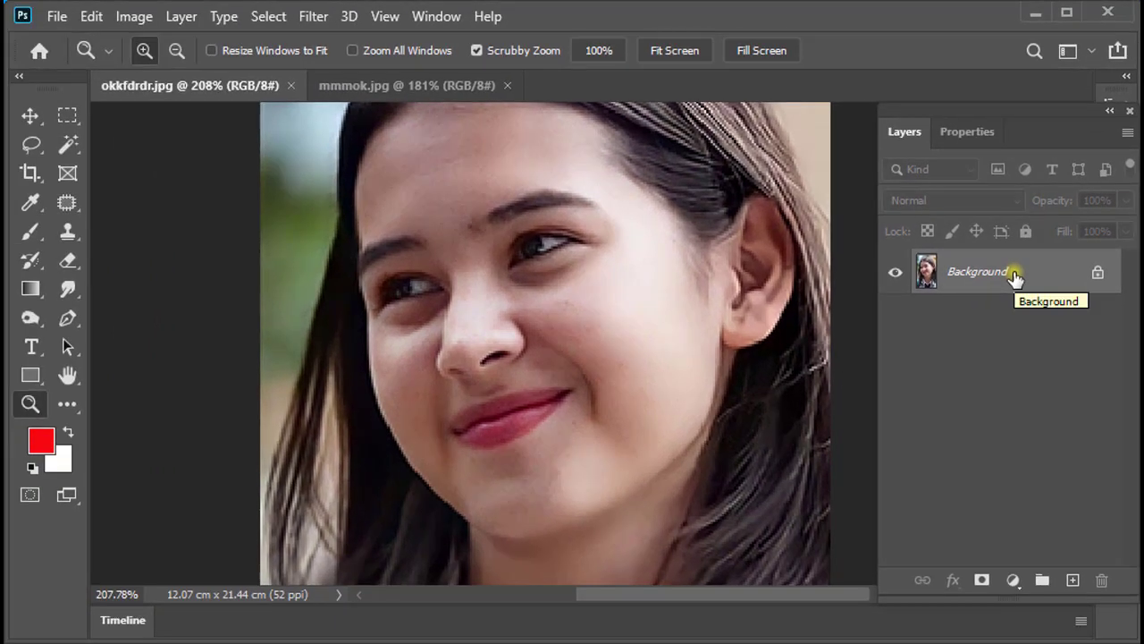
Duplicate the Background layer of okkfdrdr.jpg into Layer 1 with Ctrl+J.
key(ctrl+j)
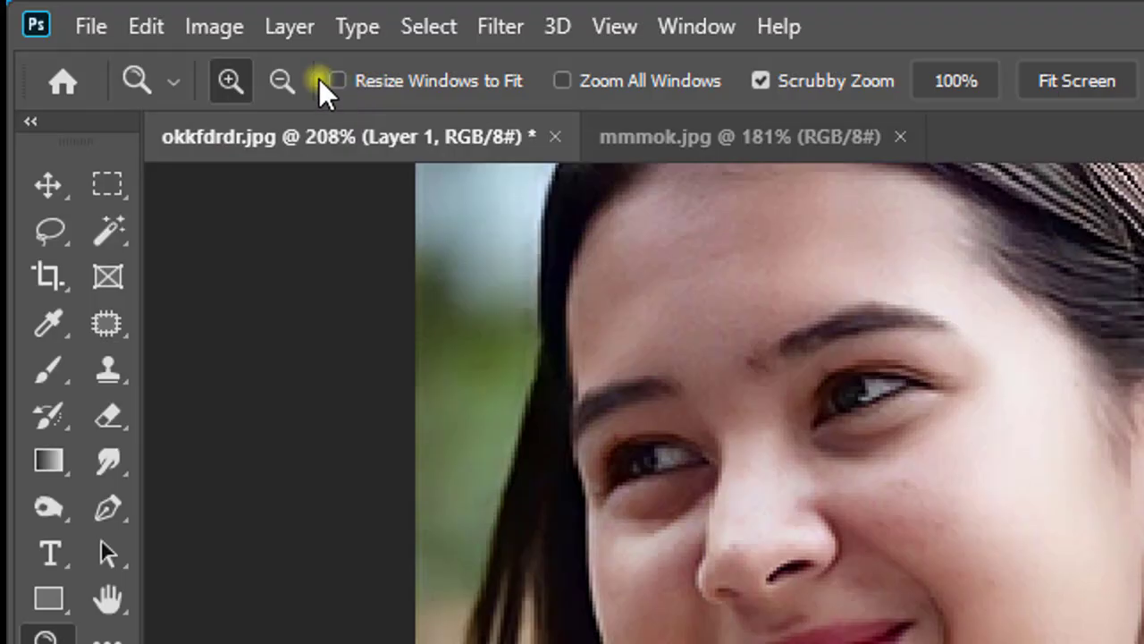
click(223, 32)
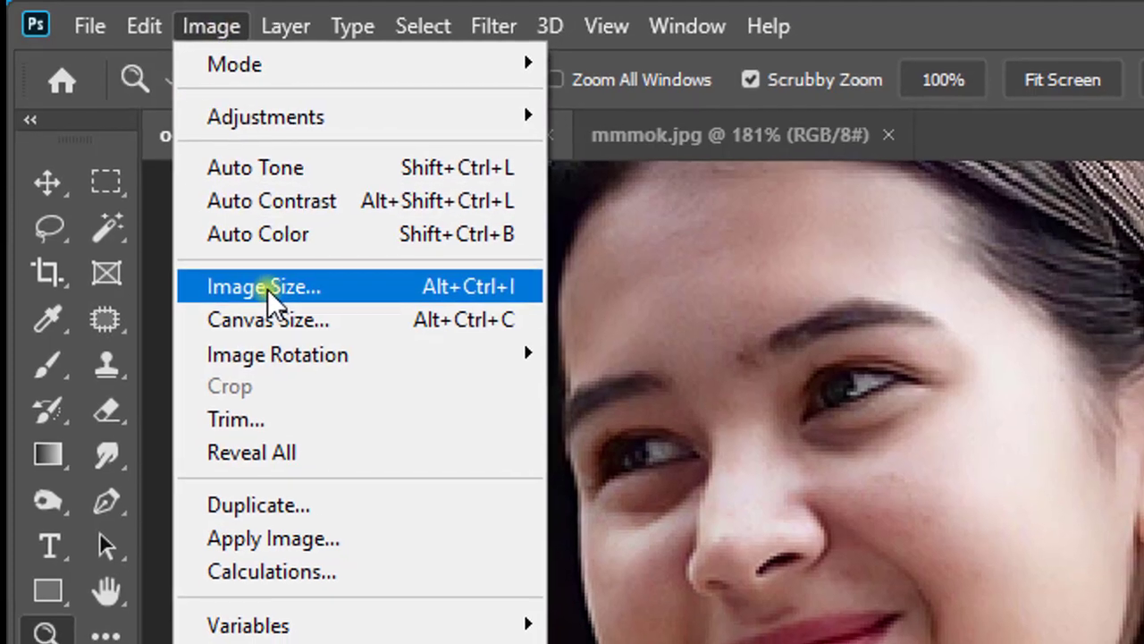
In Image Size, enter 300 ppi resolution and 2000 px width, with resampling on Automatic.
click(271, 291)
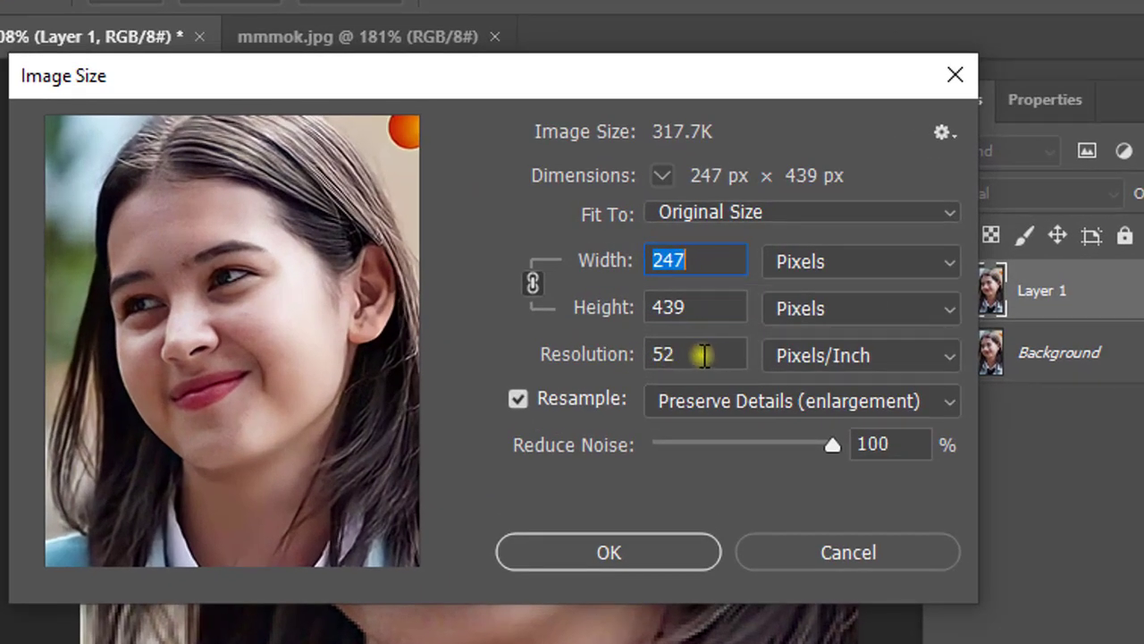
drag(704, 355, 659, 355)
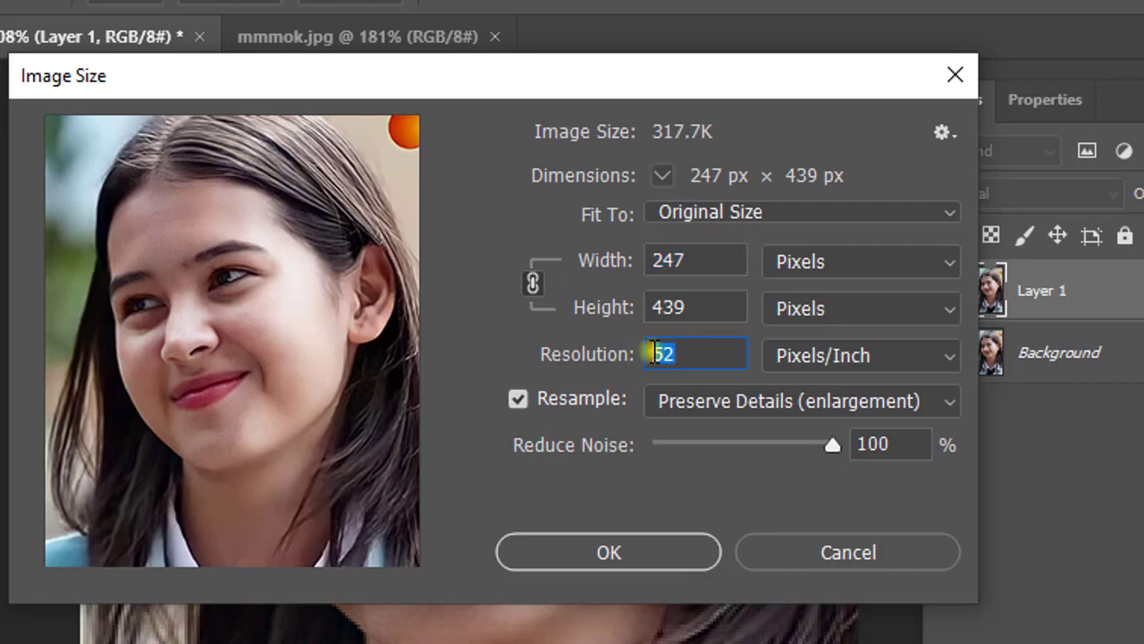
text(300)
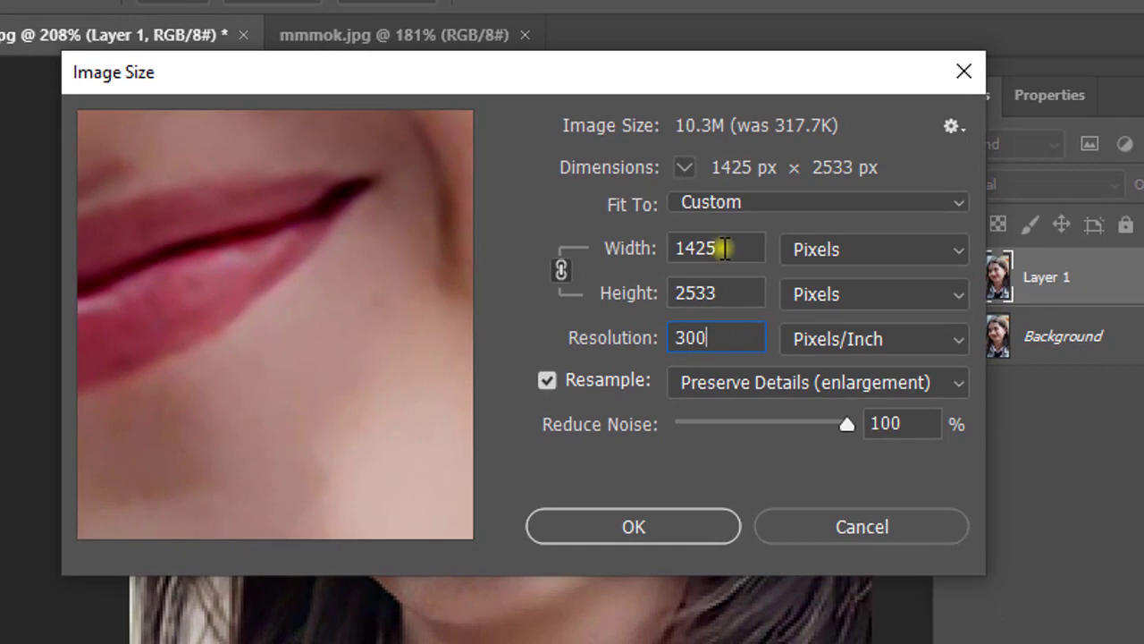
drag(725, 249, 652, 249)
text(200)
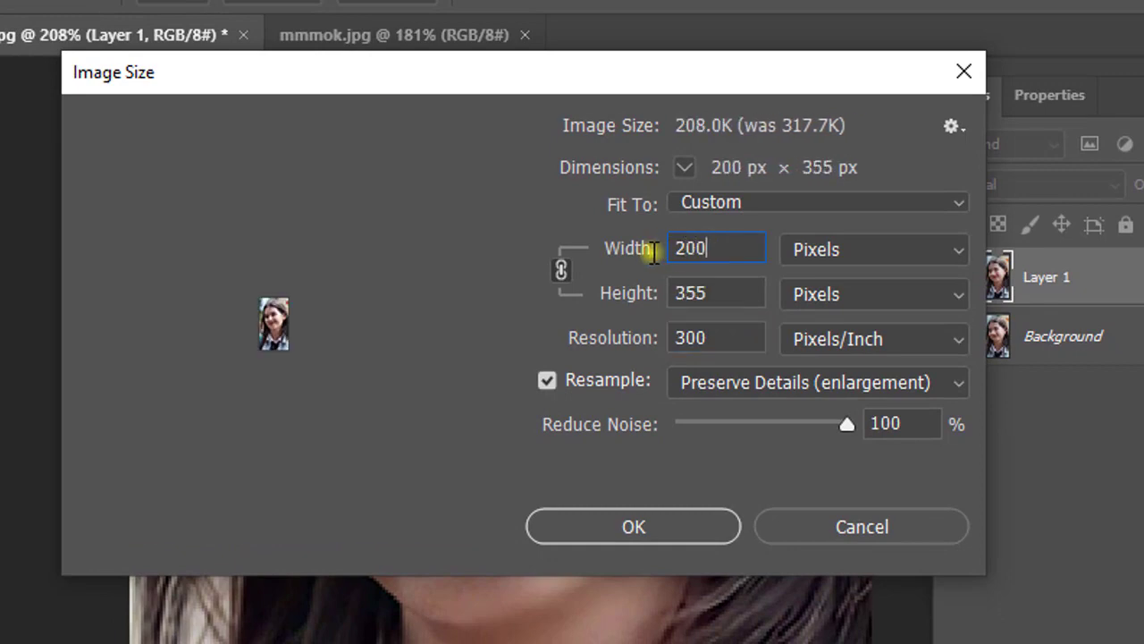
text(0)
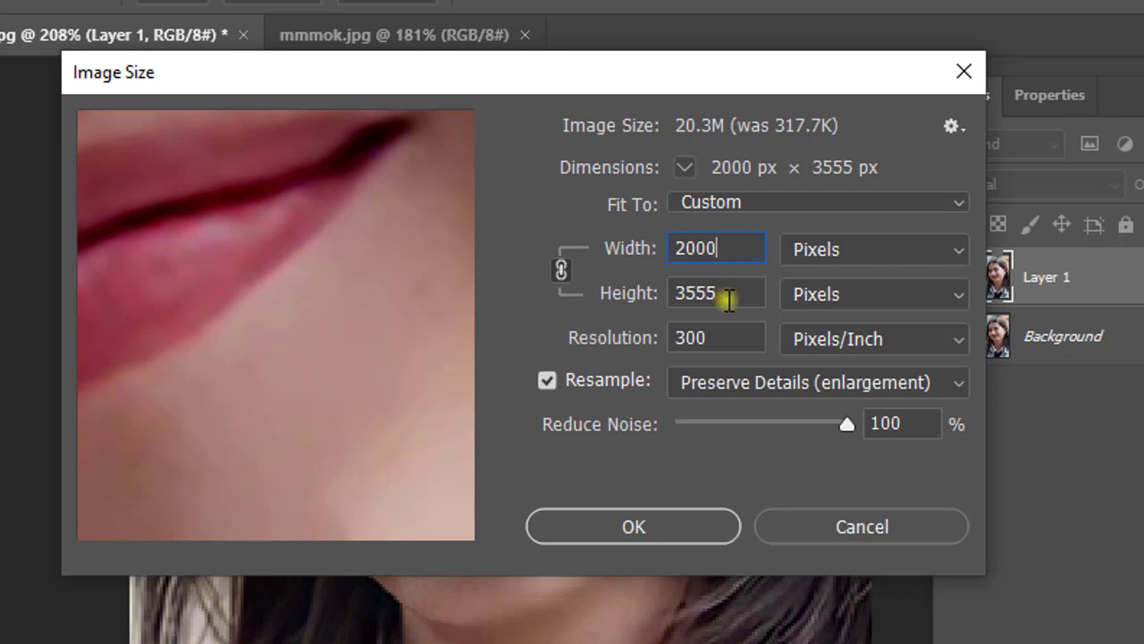
mouse_move(276, 325)
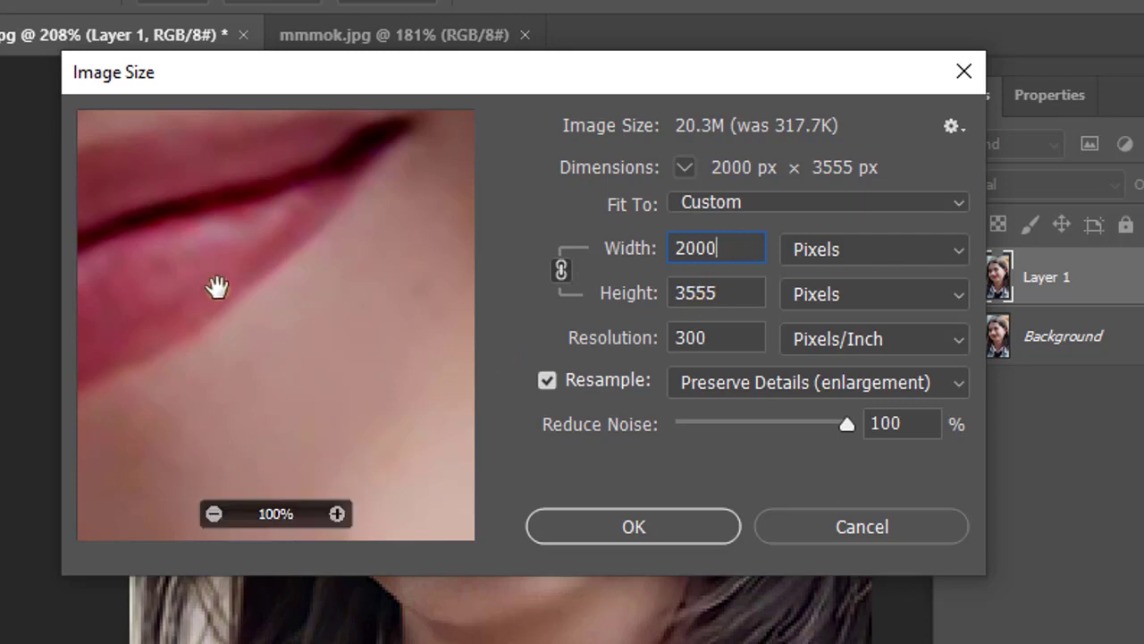
drag(227, 237, 309, 274)
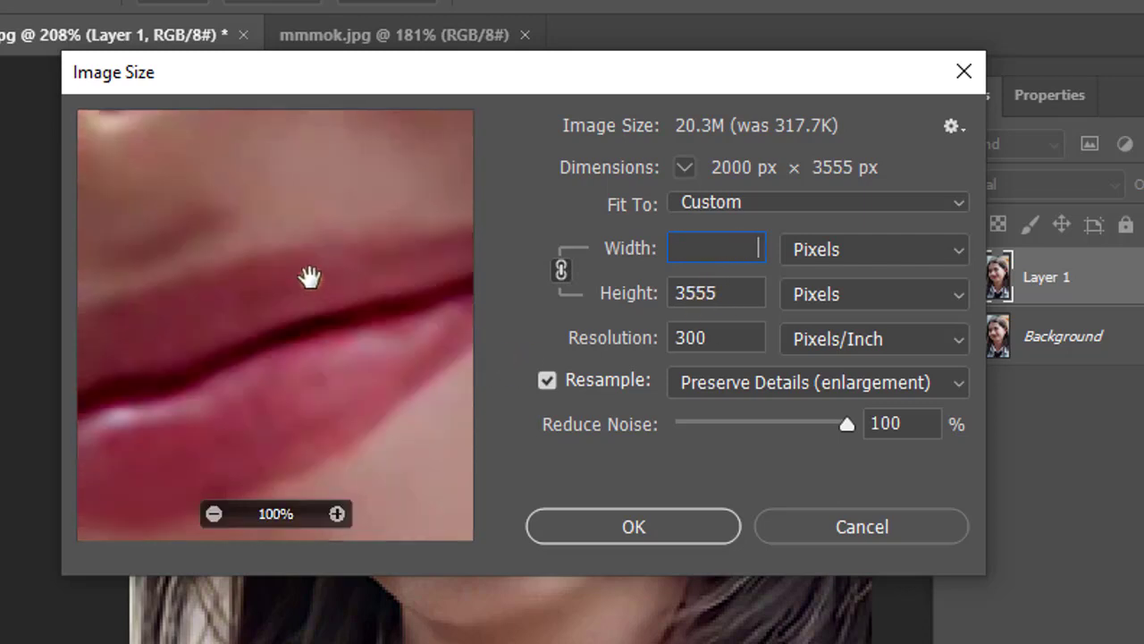
key(alt+1)
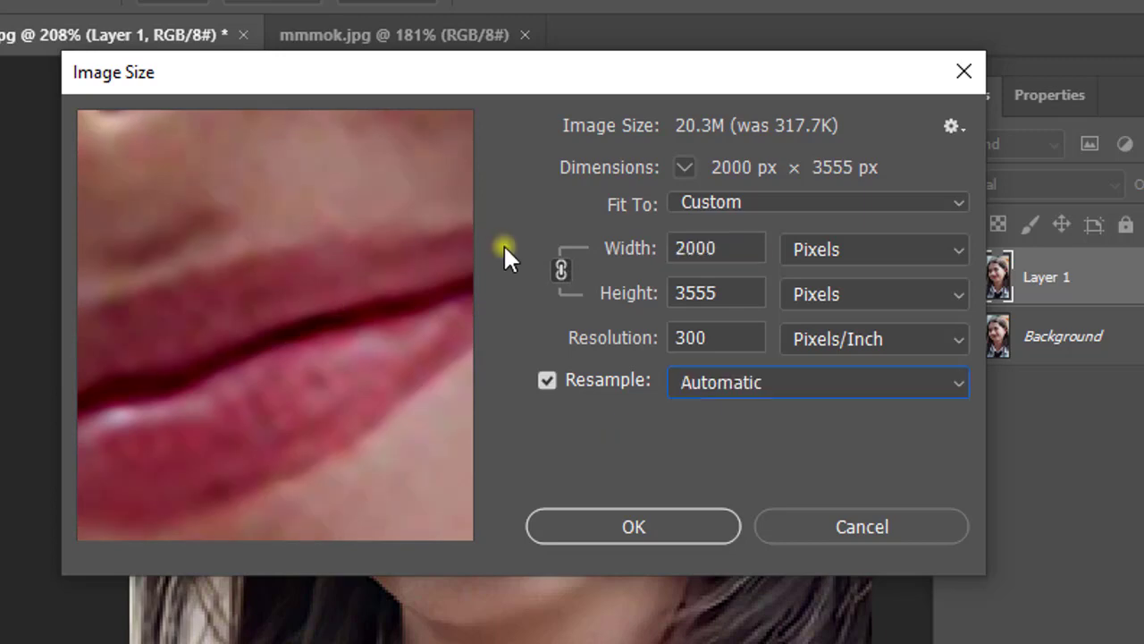
Apply the resize with Preserve Details (enlargement) resampling and Reduce Noise at 100%.
click(953, 383)
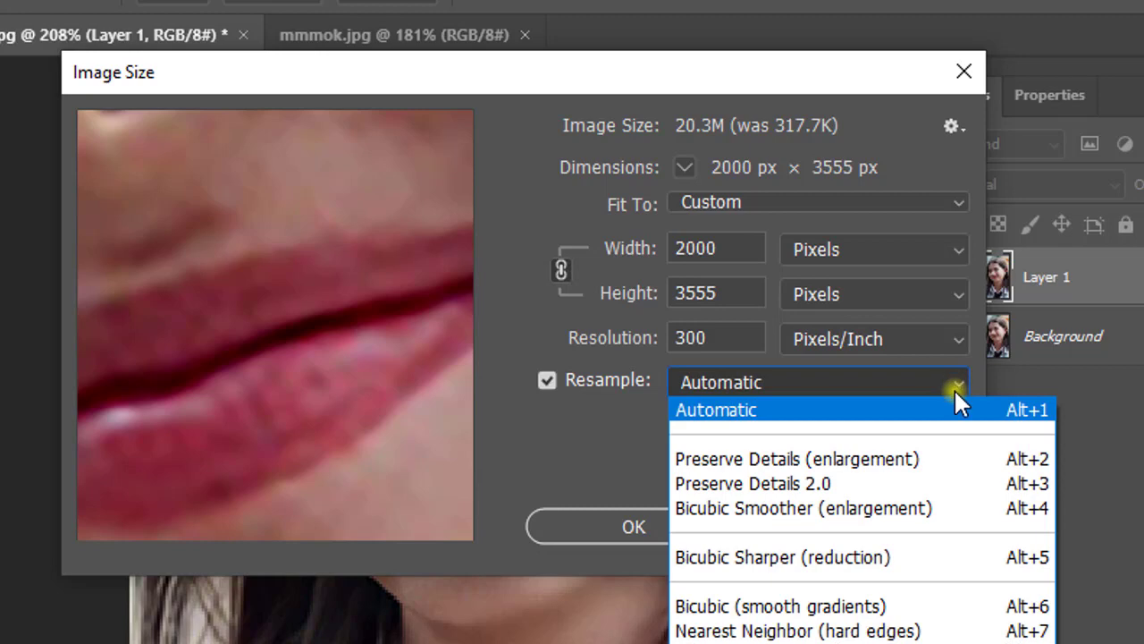
click(885, 463)
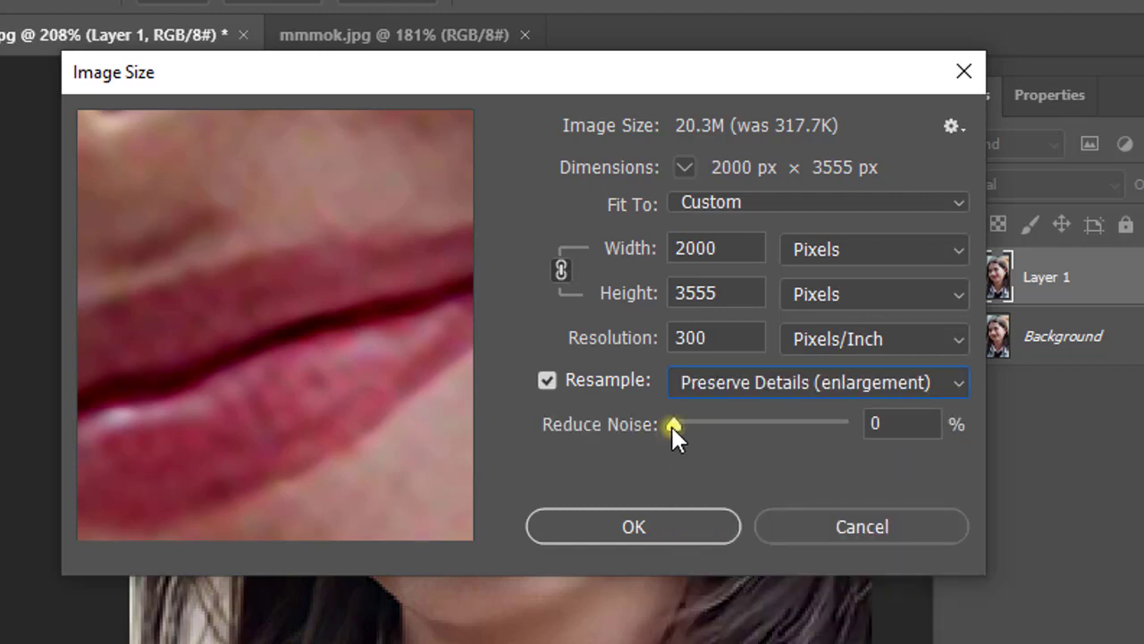
drag(673, 424, 783, 430)
click(626, 526)
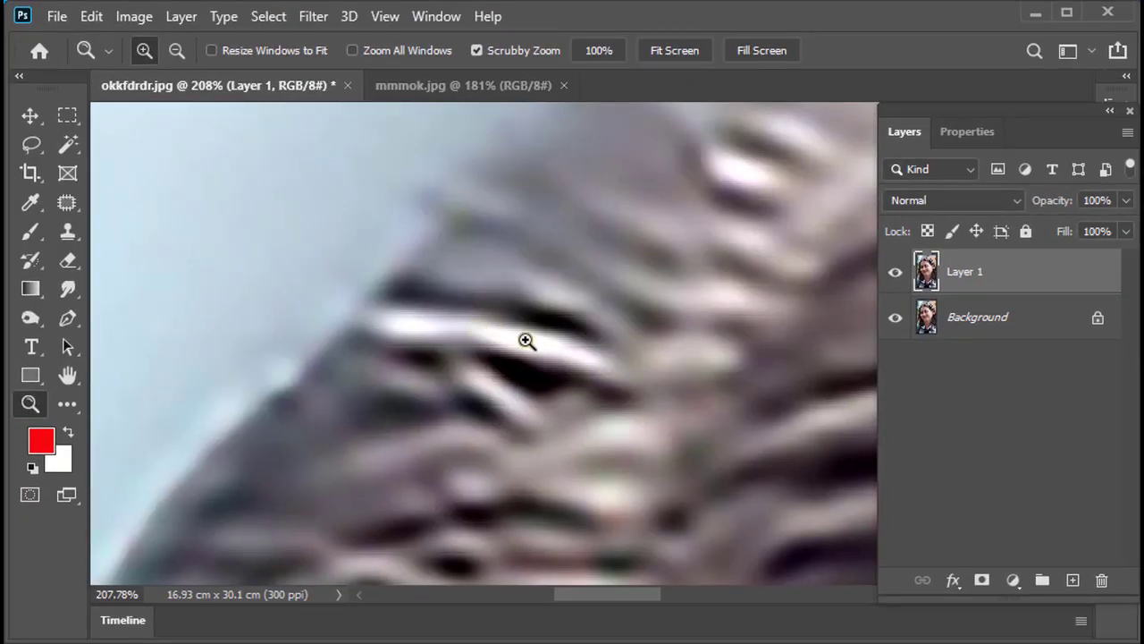
mouse_move(616, 450)
mouse_down()
mouse_move(582, 173)
mouse_move(468, 301)
mouse_up()
key(ctrl+minus)
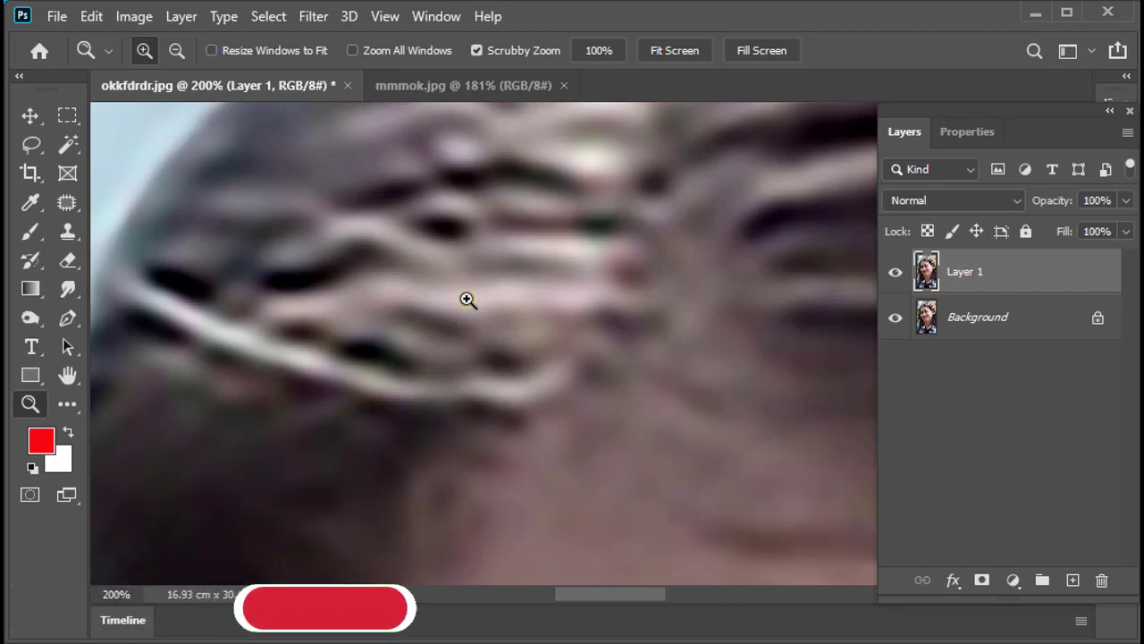
key(ctrl+minus)
key(ctrl+minus)
key(ctrl+minus)
key(ctrl+minus)
key(ctrl+minus)
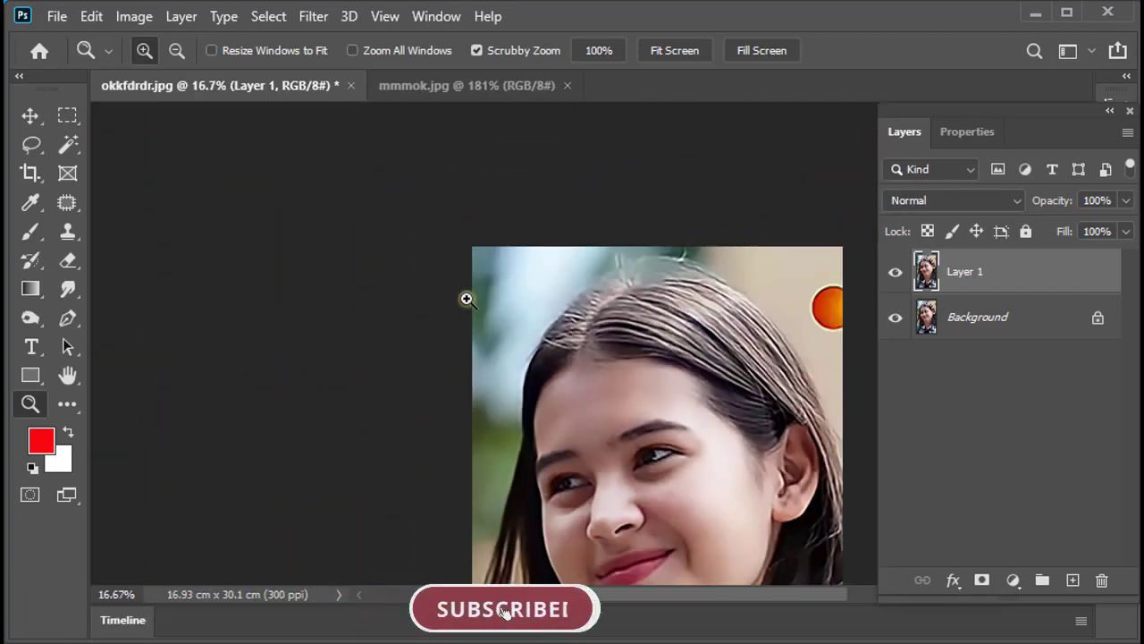
key(ctrl+plus)
drag(505, 401, 416, 269)
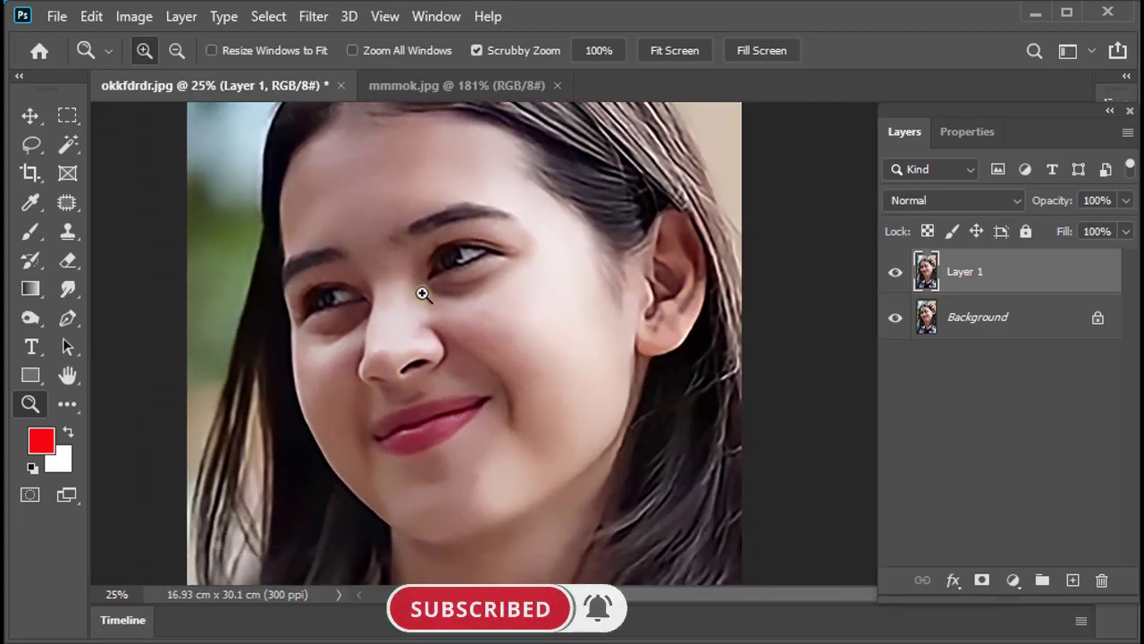
key(ctrl+plus)
key(ctrl+plus)
key(ctrl+plus)
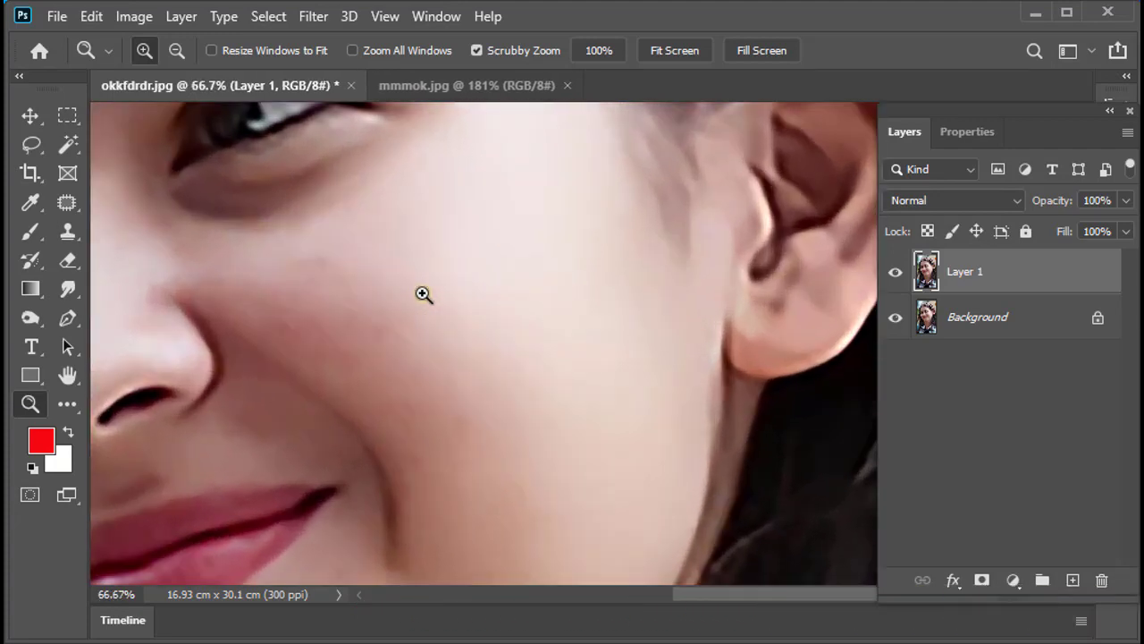
mouse_move(394, 308)
mouse_down()
mouse_move(688, 206)
mouse_move(853, 130)
mouse_up()
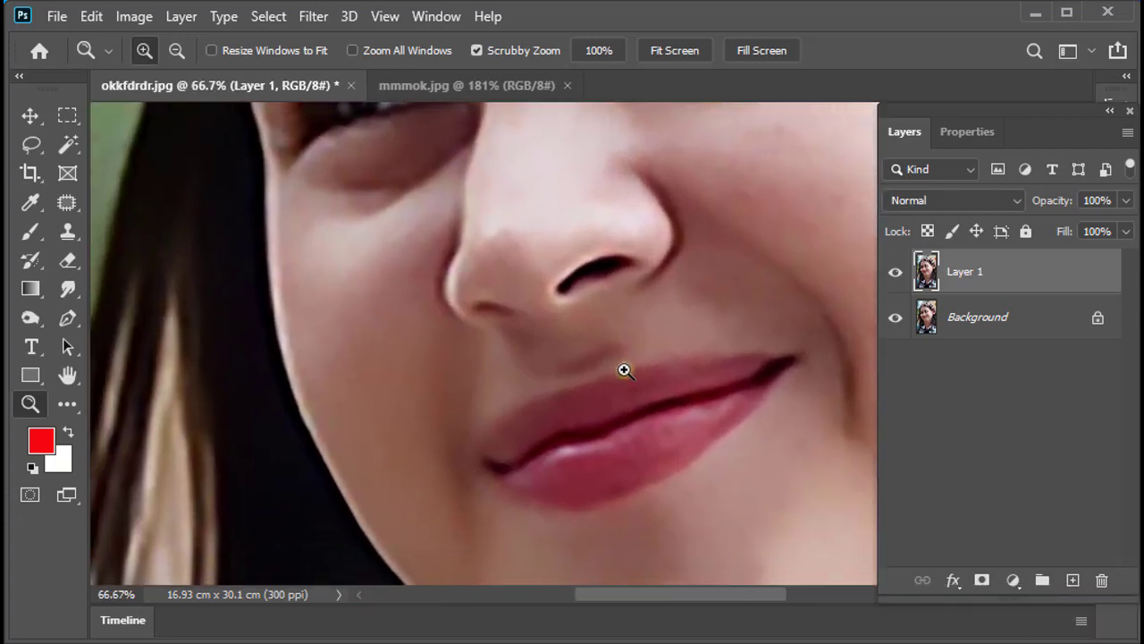
scroll(623, 369, down, 2)
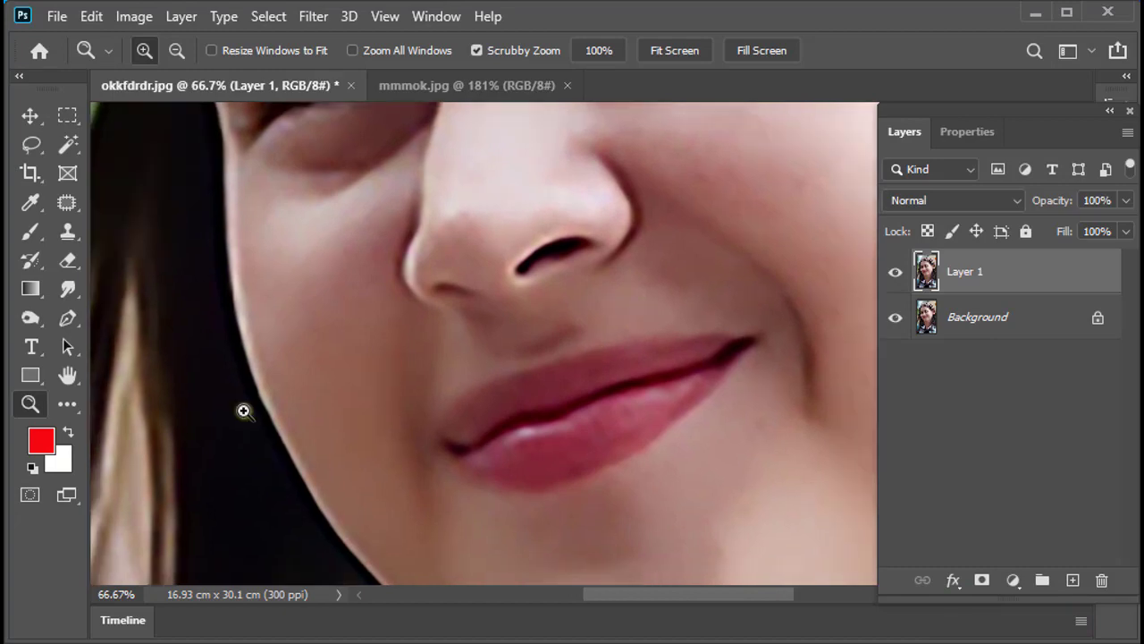
key(ctrl+minus)
key(ctrl+minus)
key(ctrl+minus)
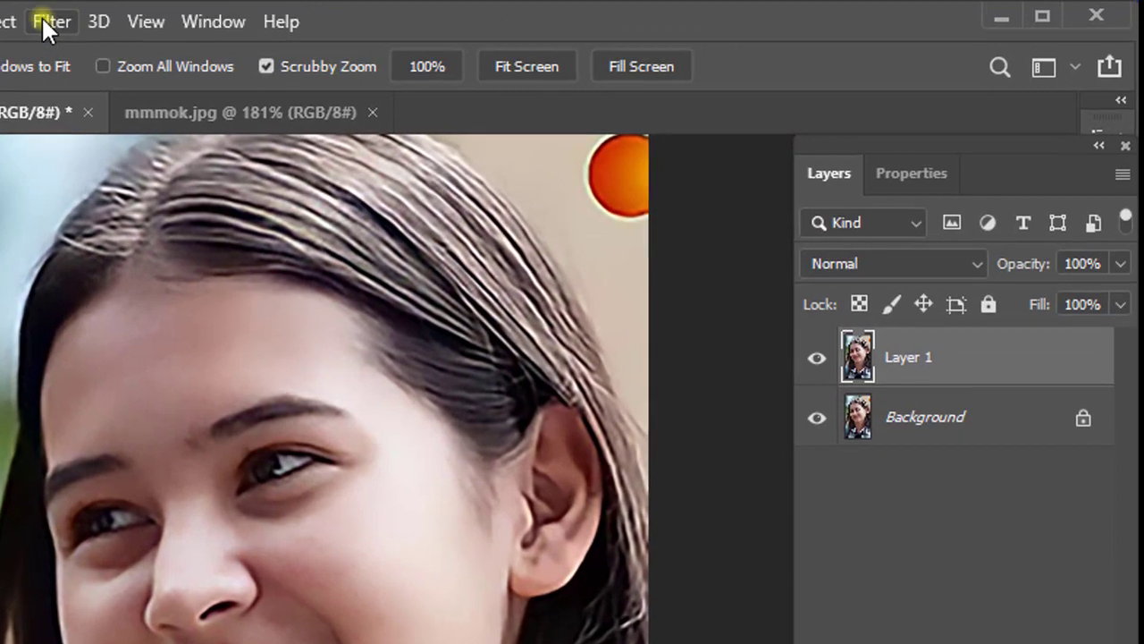
click(308, 16)
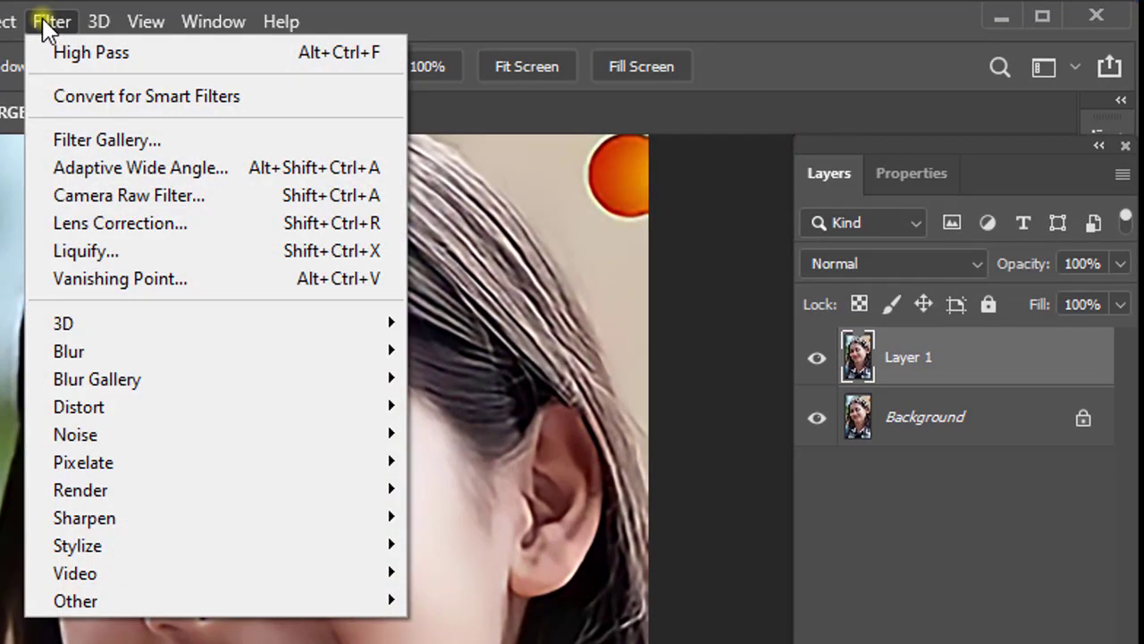
mouse_move(174, 474)
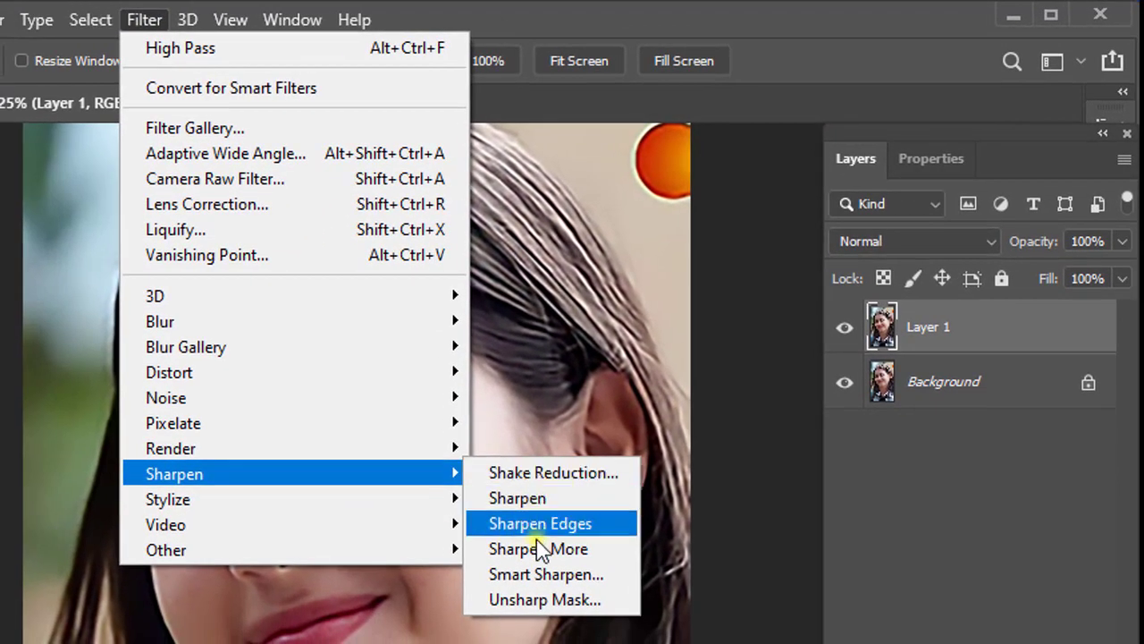
Apply Unsharp Mask to Layer 1: Amount 75%, Radius 12 pixels, Threshold 10 levels.
click(547, 600)
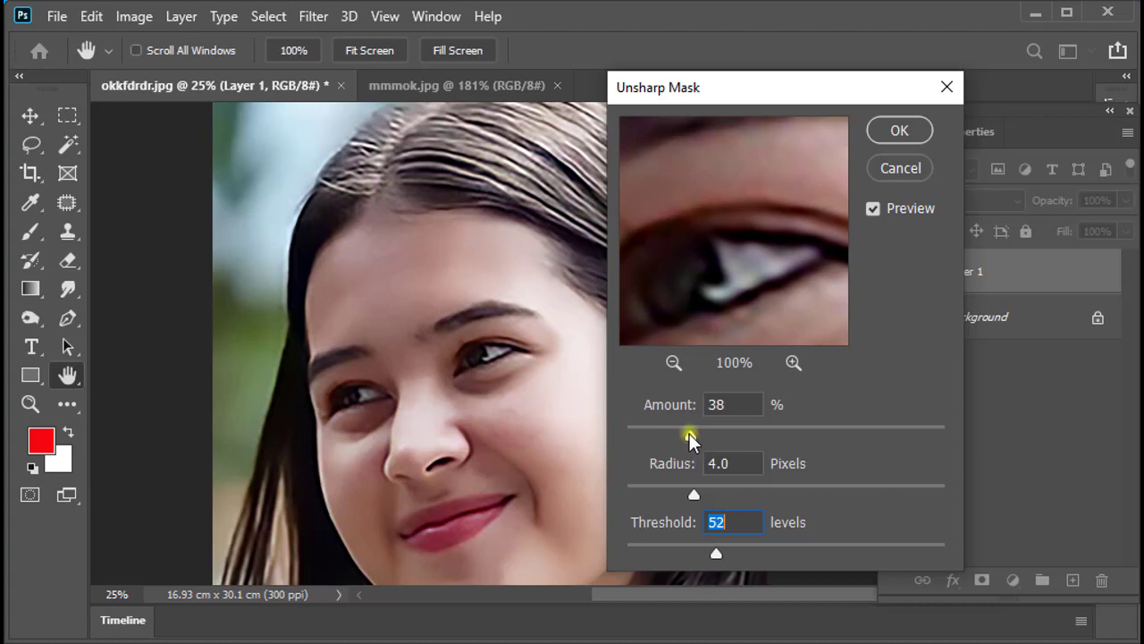
drag(699, 433, 755, 435)
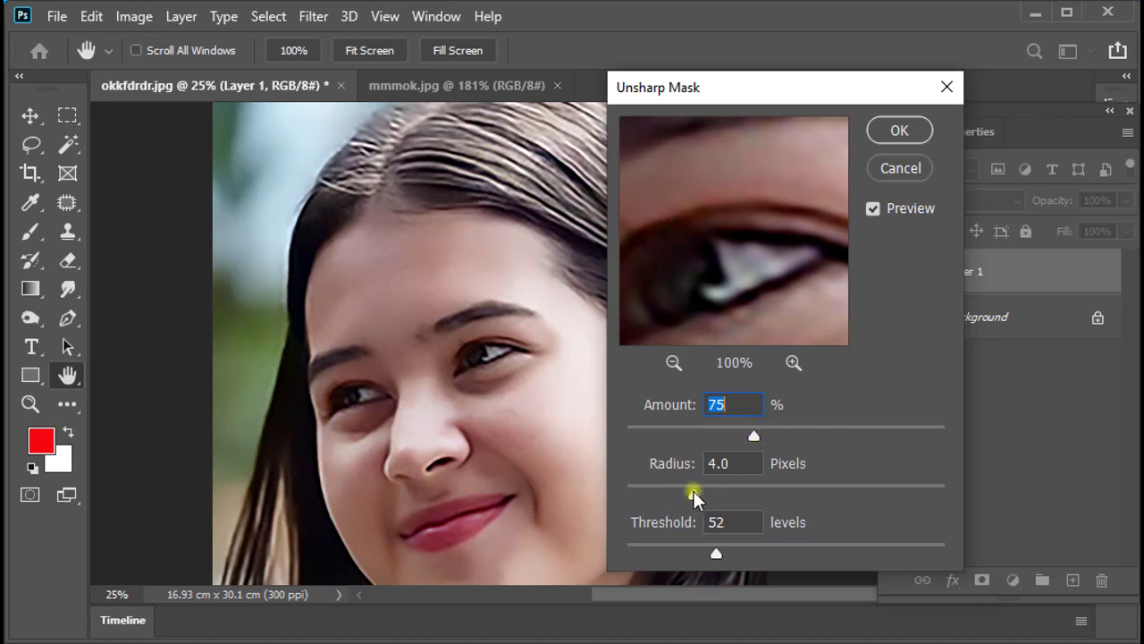
drag(715, 496, 756, 494)
click(735, 471)
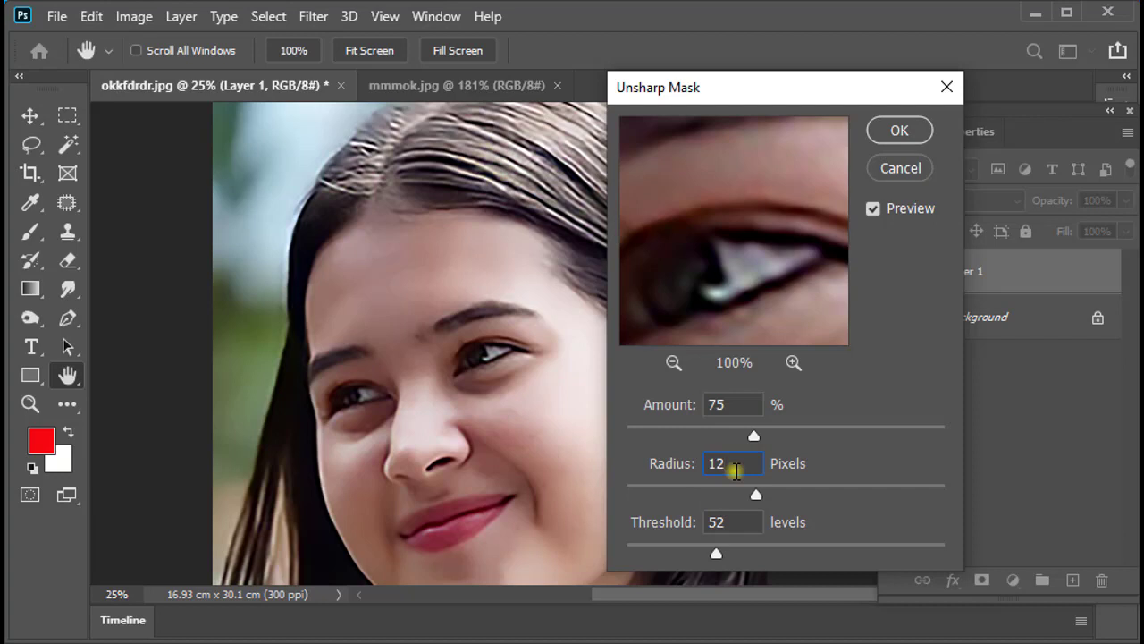
click(718, 559)
drag(718, 560, 643, 559)
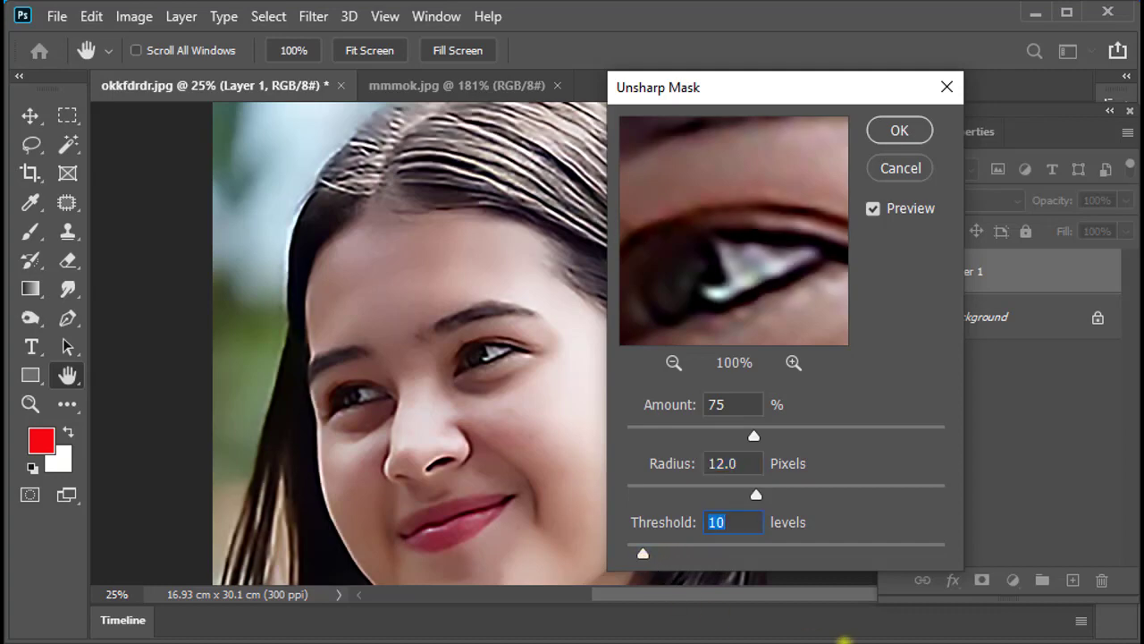
click(898, 130)
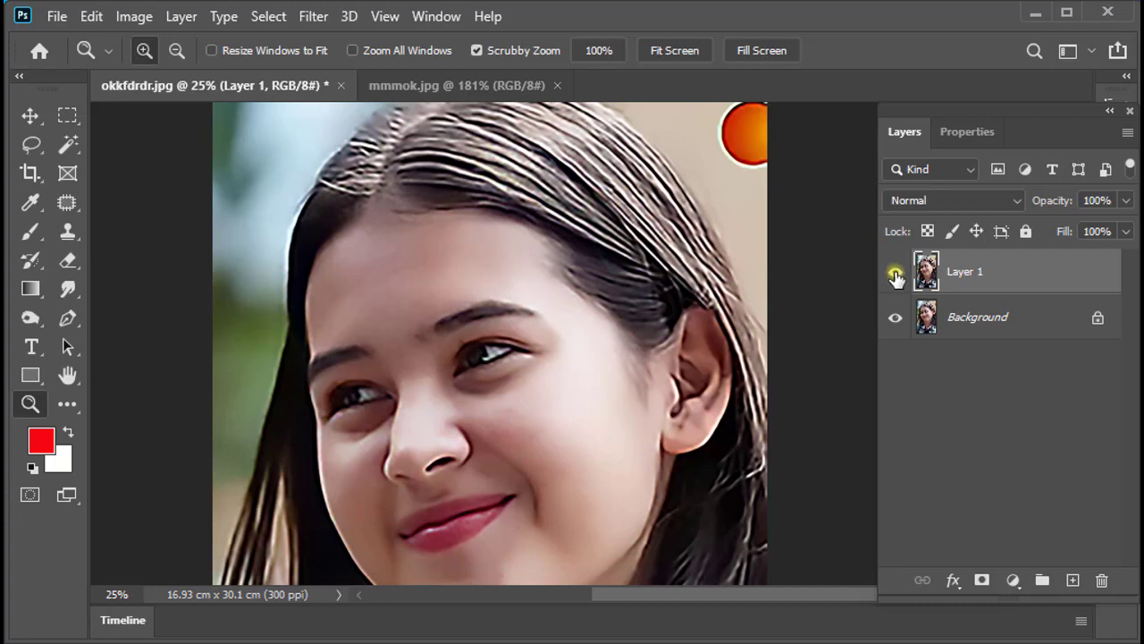
Toggle Layer 1's visibility to compare against the original, then show the Other filter group.
click(896, 273)
click(896, 273)
click(896, 273)
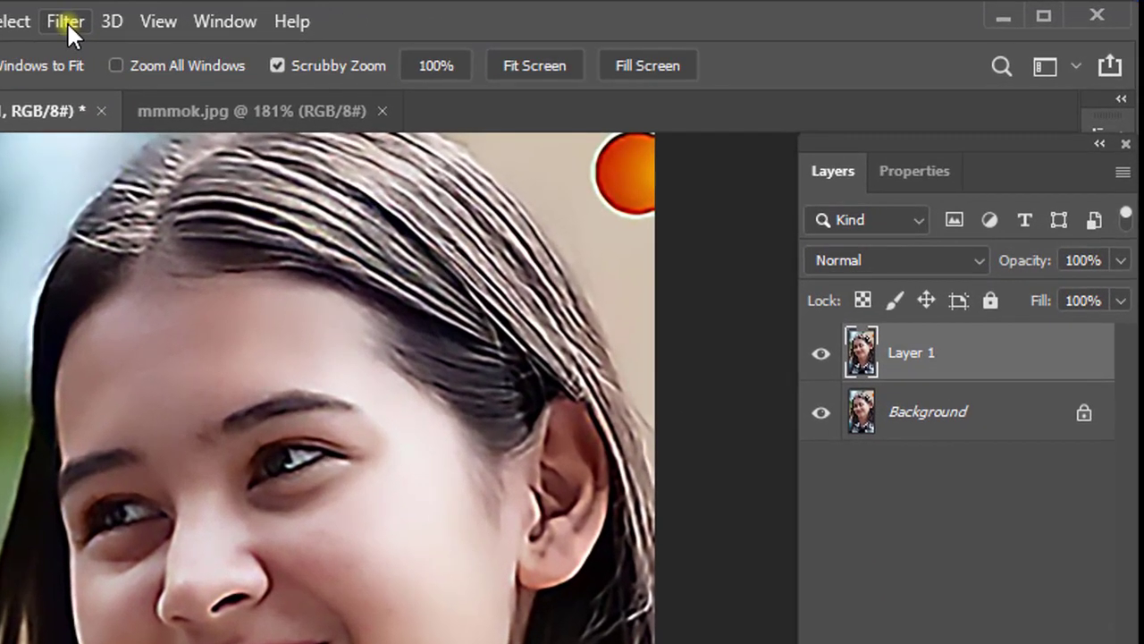
click(313, 17)
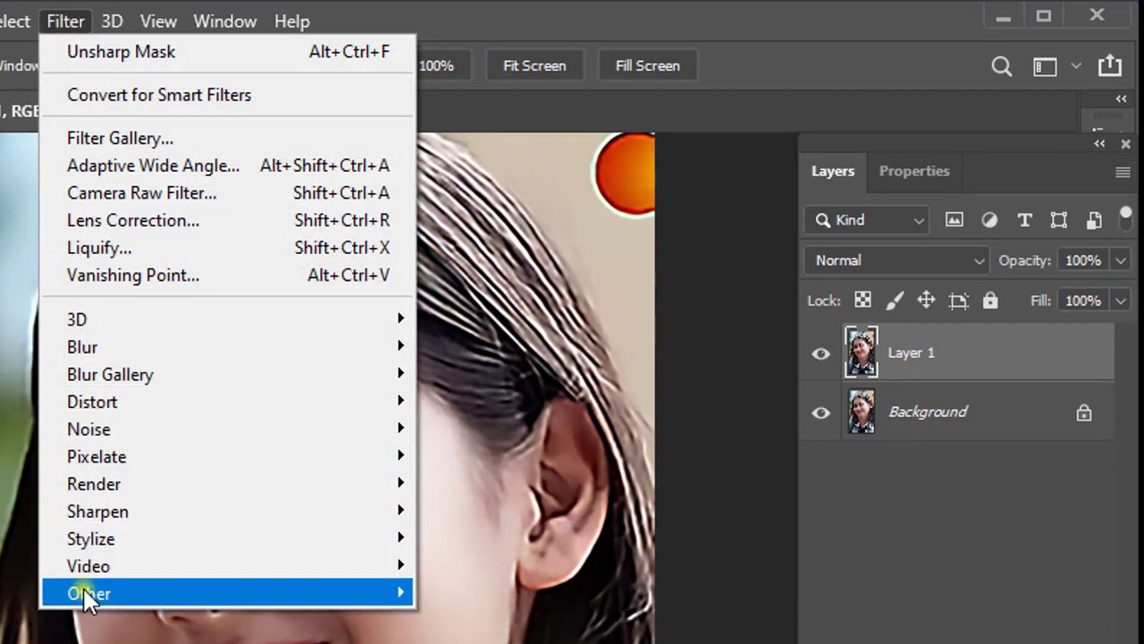
mouse_move(260, 498)
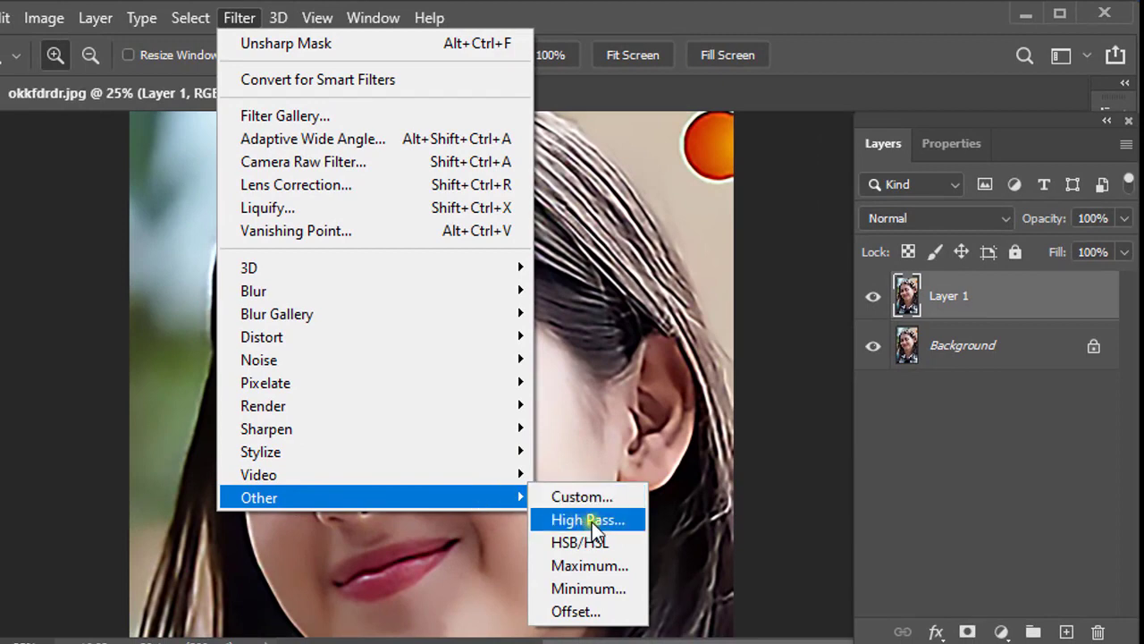
Apply High Pass to Layer 1 with a 4.5-pixel radius.
click(592, 521)
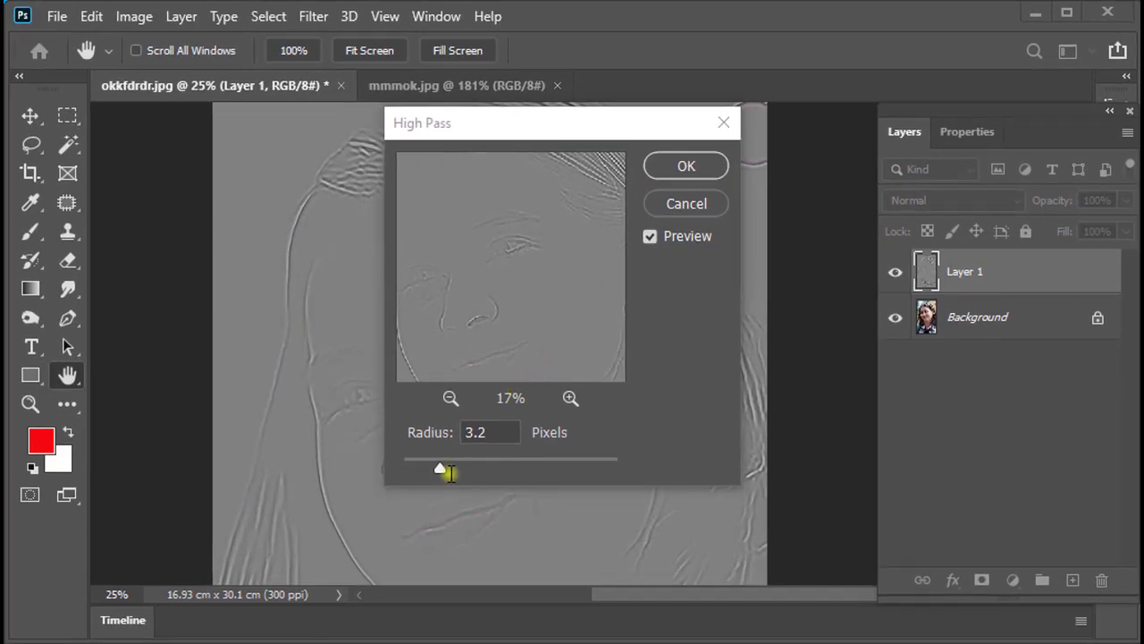
click(439, 465)
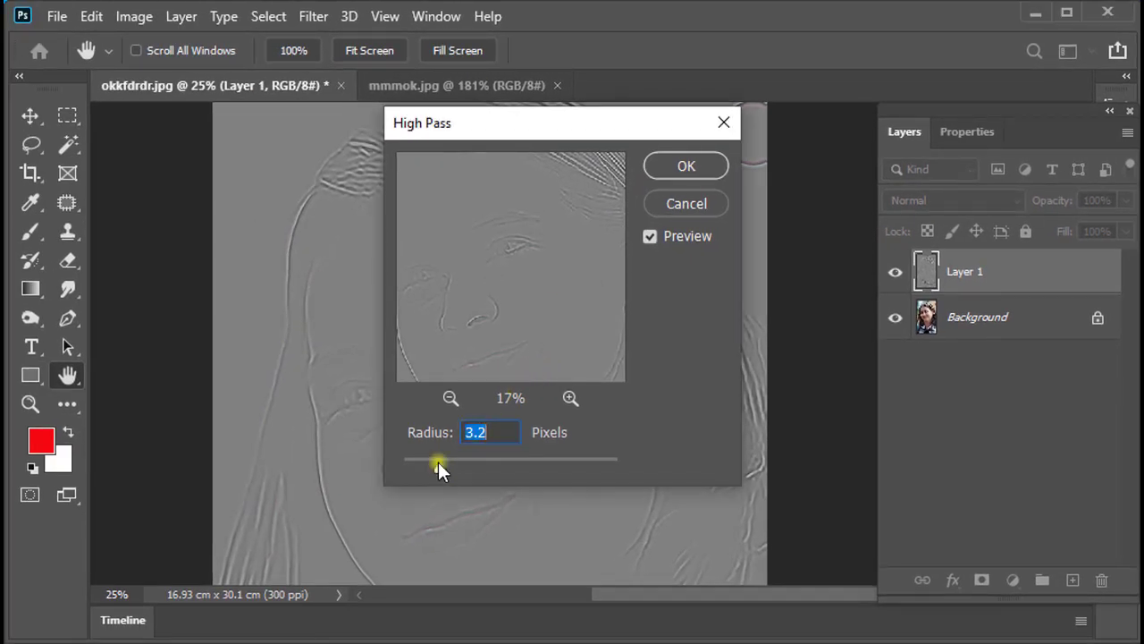
click(438, 464)
drag(438, 464, 456, 469)
click(684, 167)
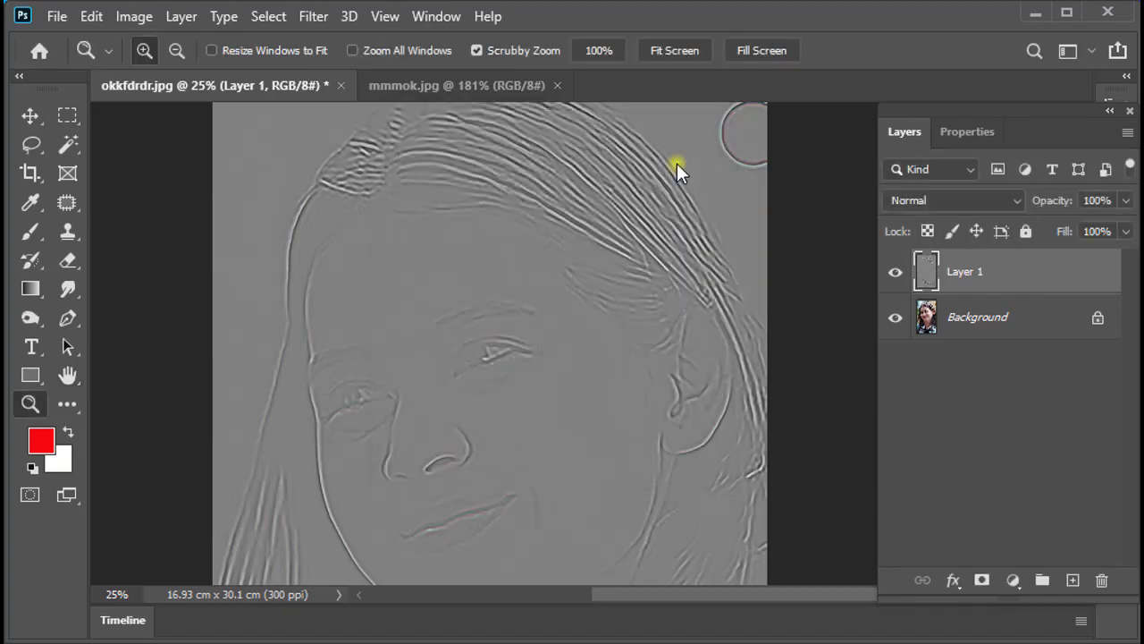
key(z)
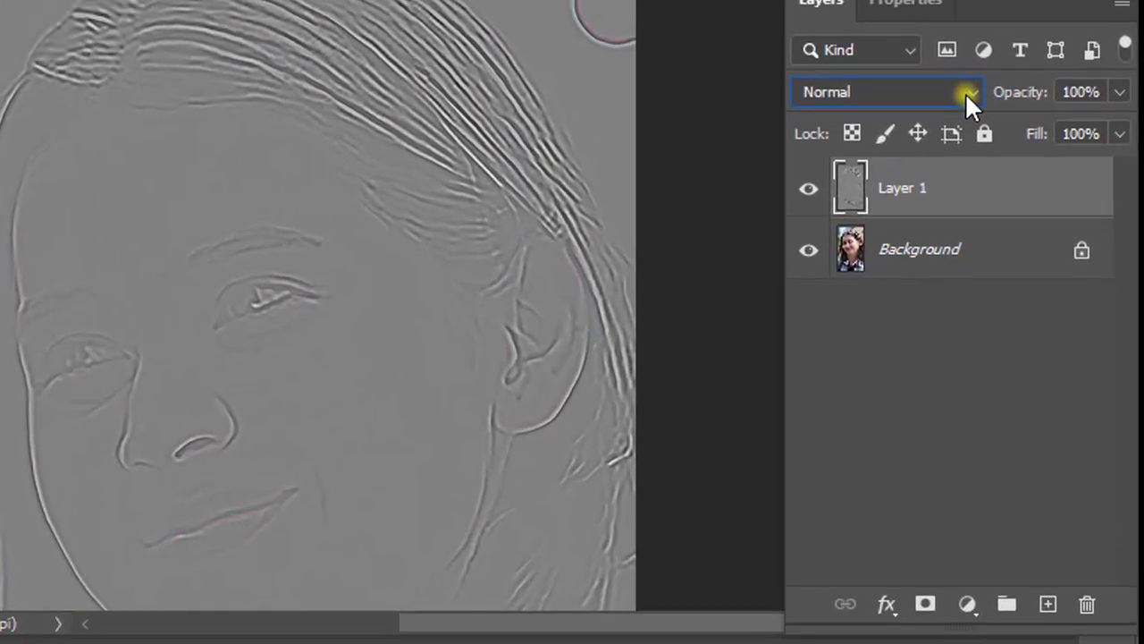
Set Layer 1's blend mode to Soft Light.
click(963, 80)
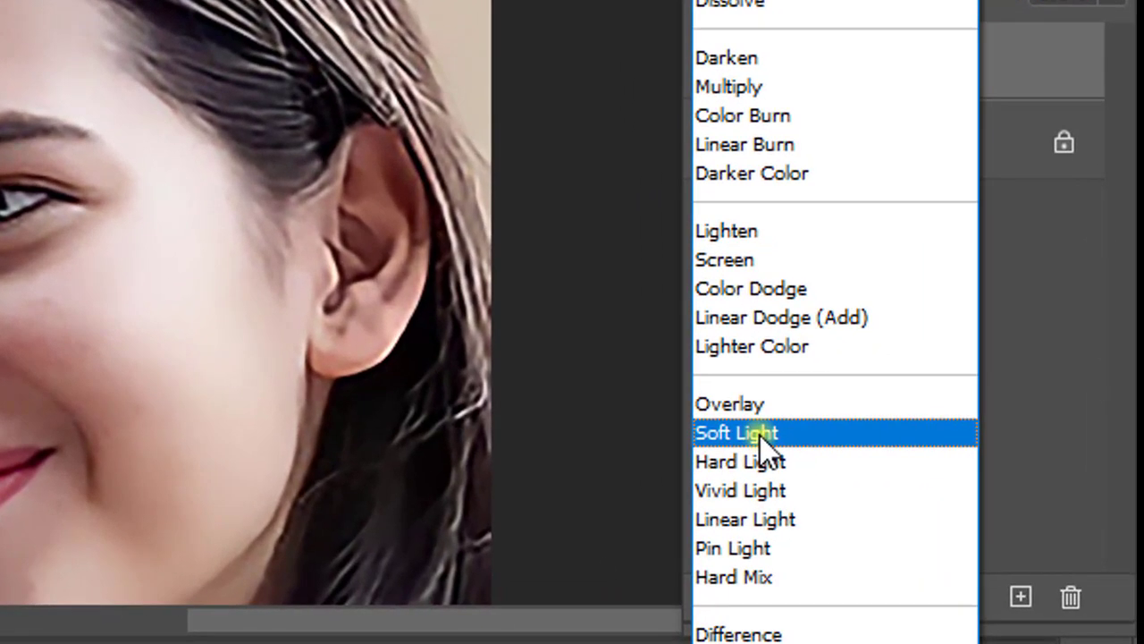
click(760, 434)
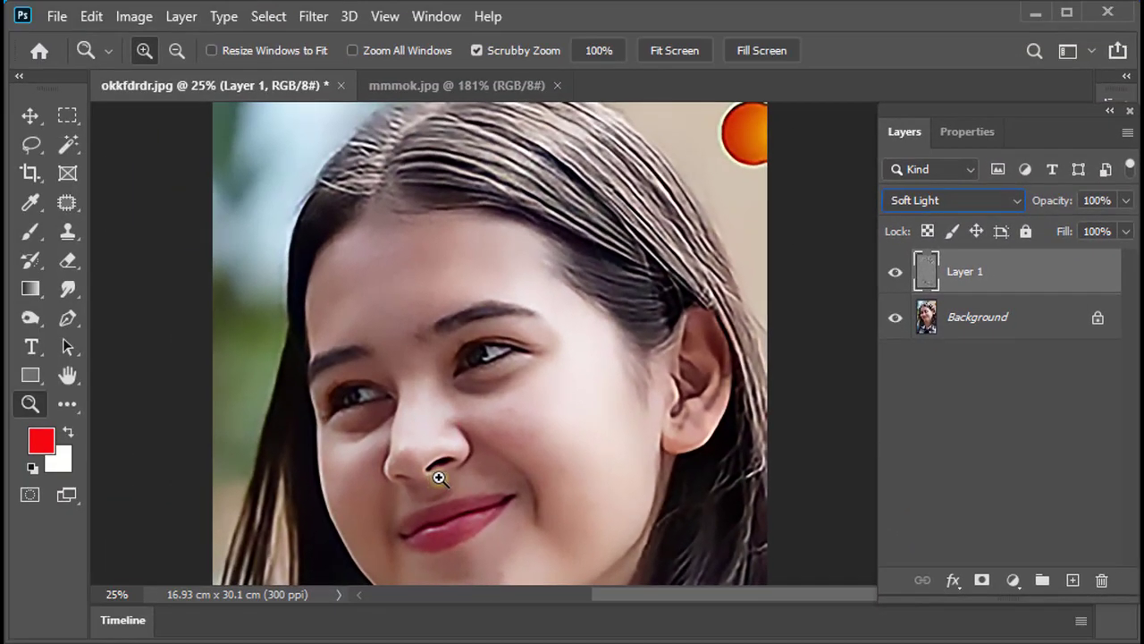
drag(421, 455, 472, 339)
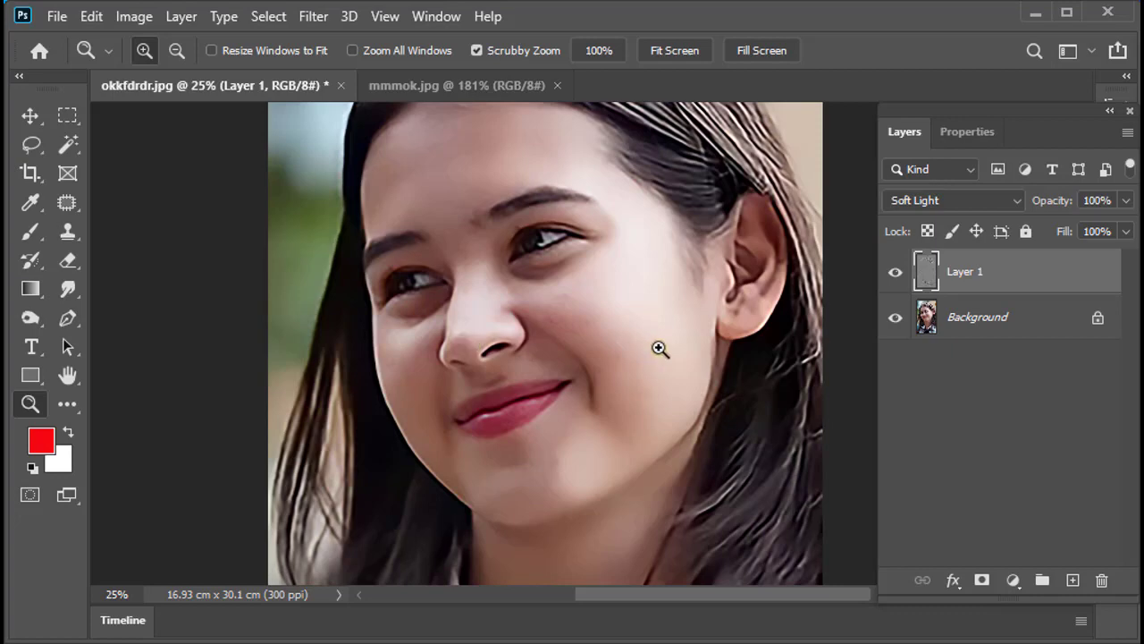
click(593, 362)
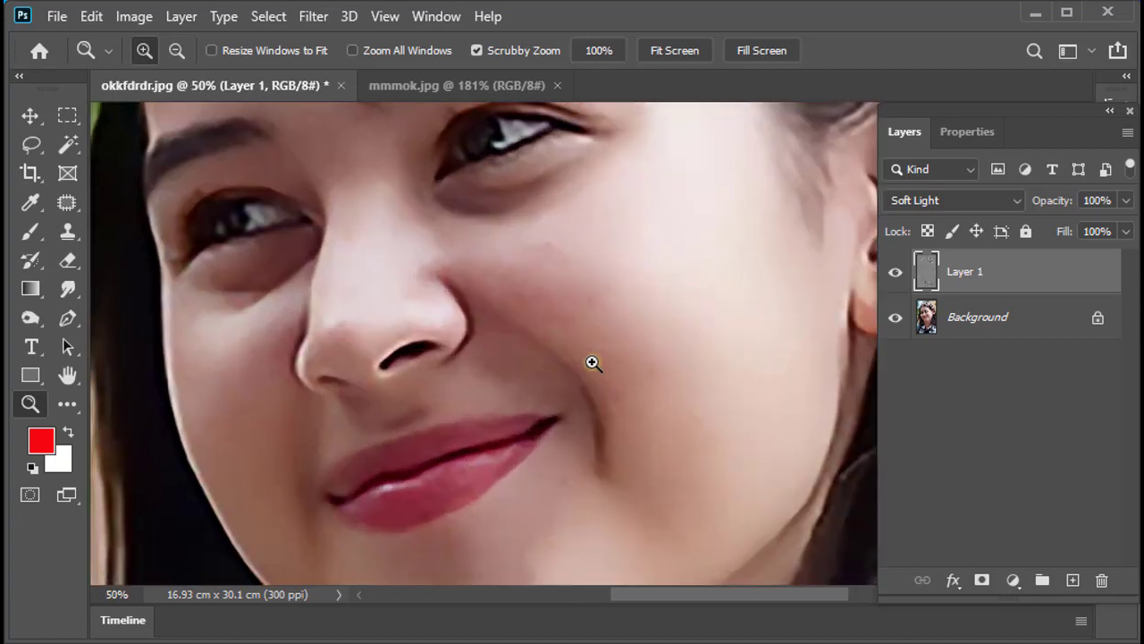
alt+click(593, 362)
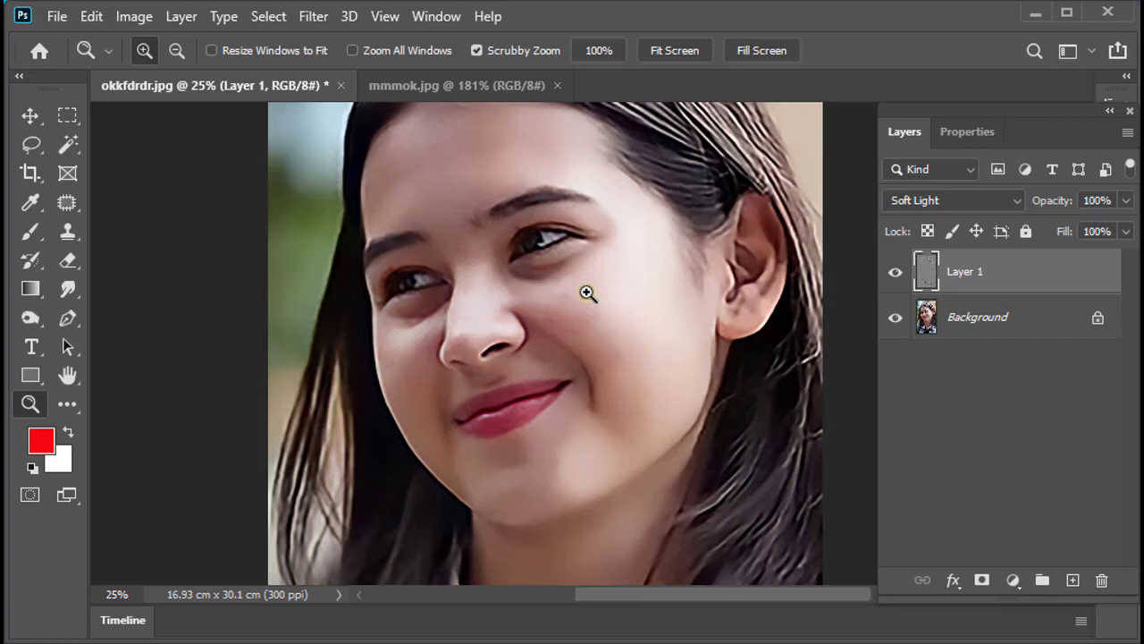
scroll(572, 393, up, 2)
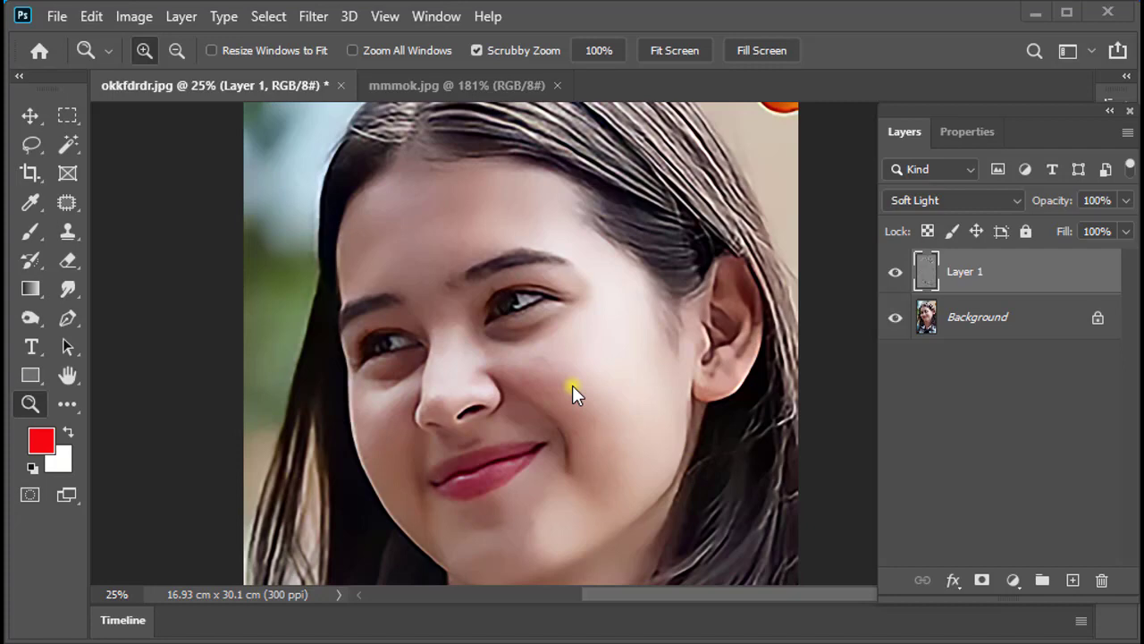
mouse_move(541, 418)
mouse_down()
mouse_move(619, 389)
mouse_move(557, 382)
mouse_move(652, 376)
mouse_move(588, 381)
mouse_up()
click(588, 381)
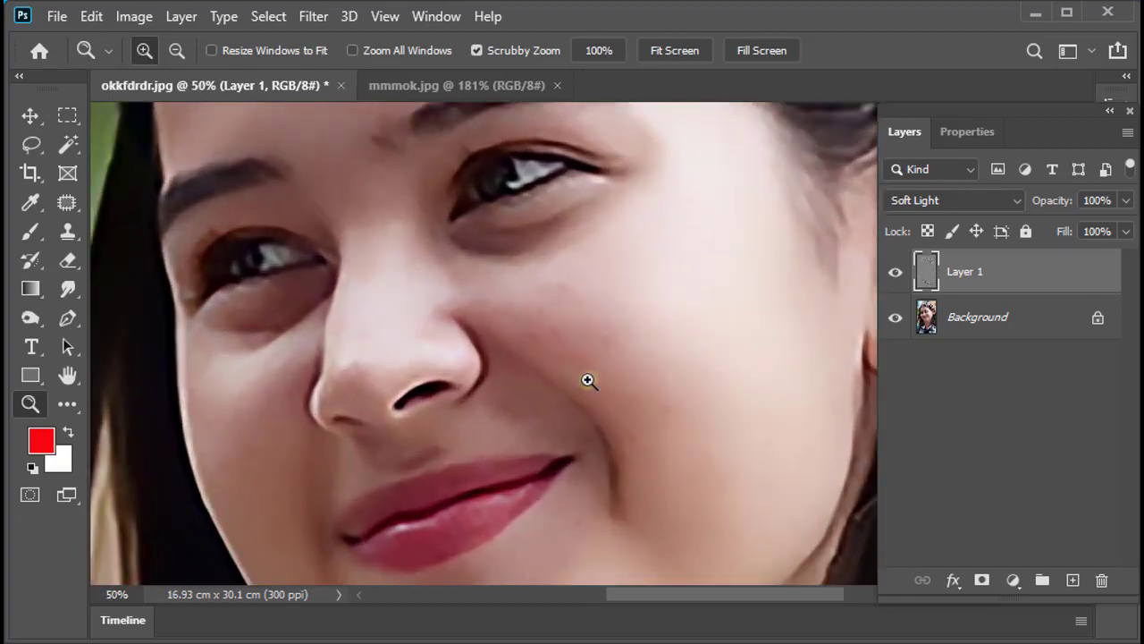